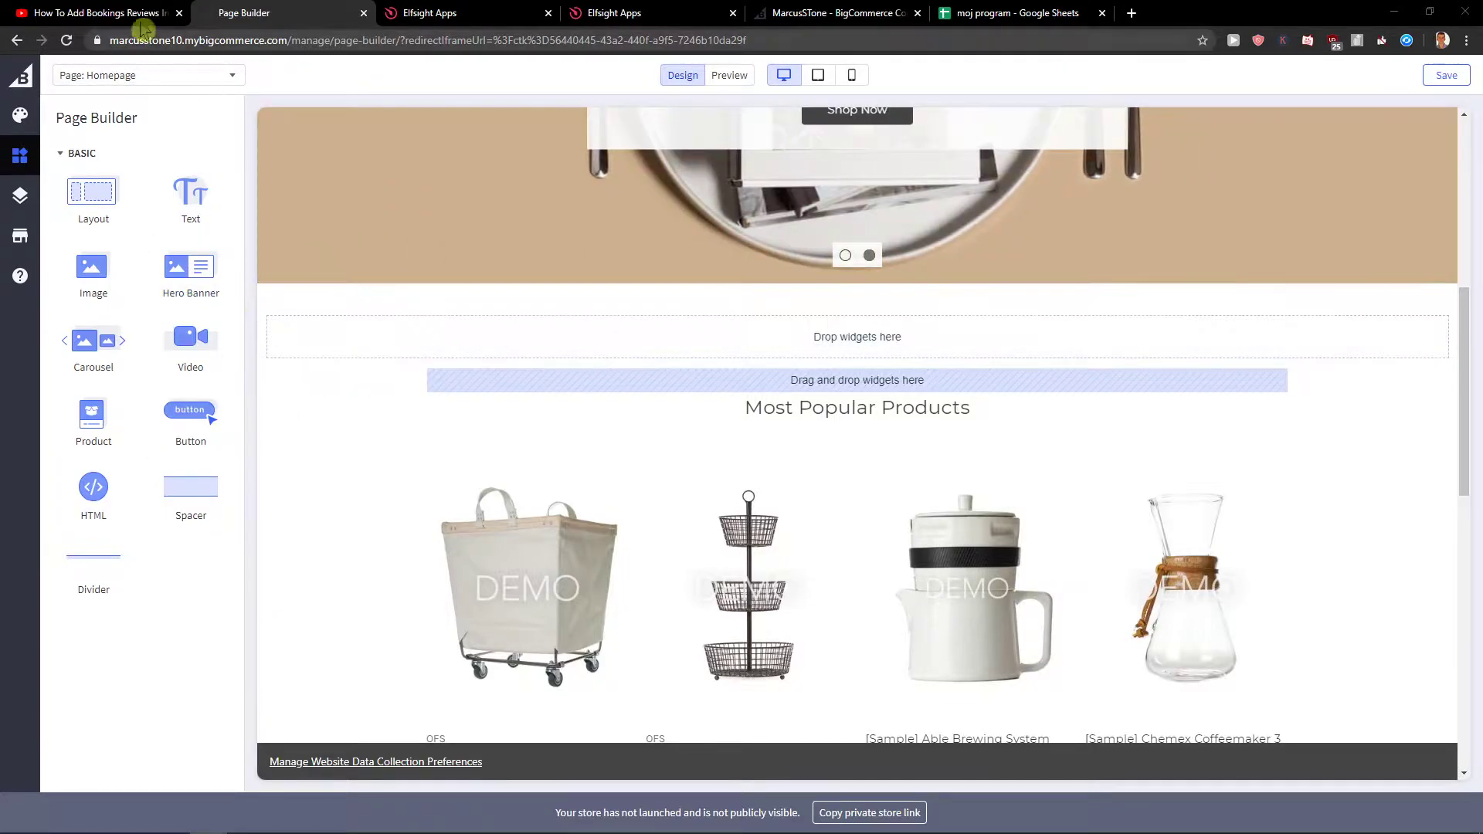
Open the elfsight.com link from the YouTube video's description in a new tab.
left_click(96, 13)
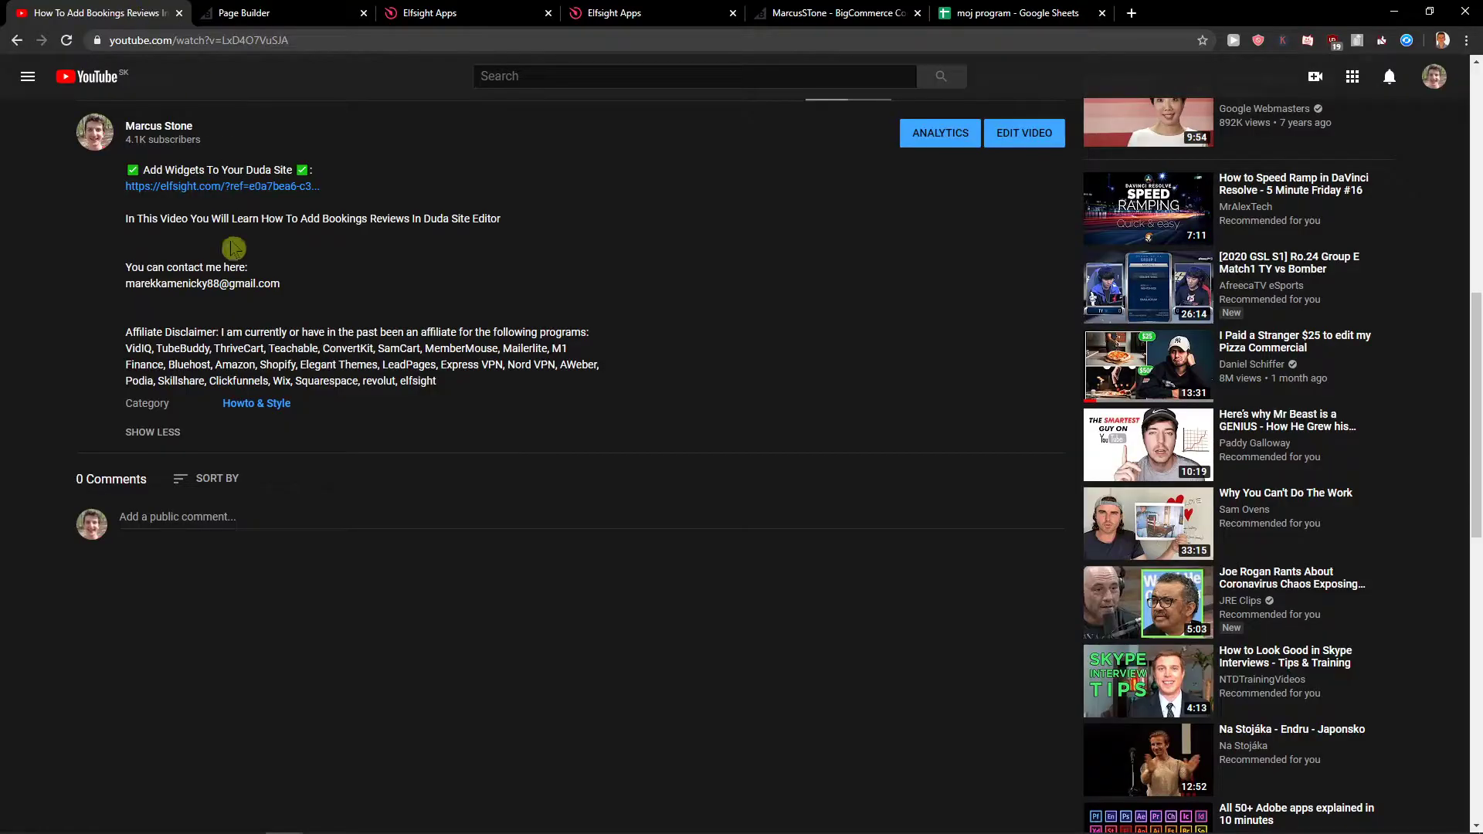
middle_click(250, 188)
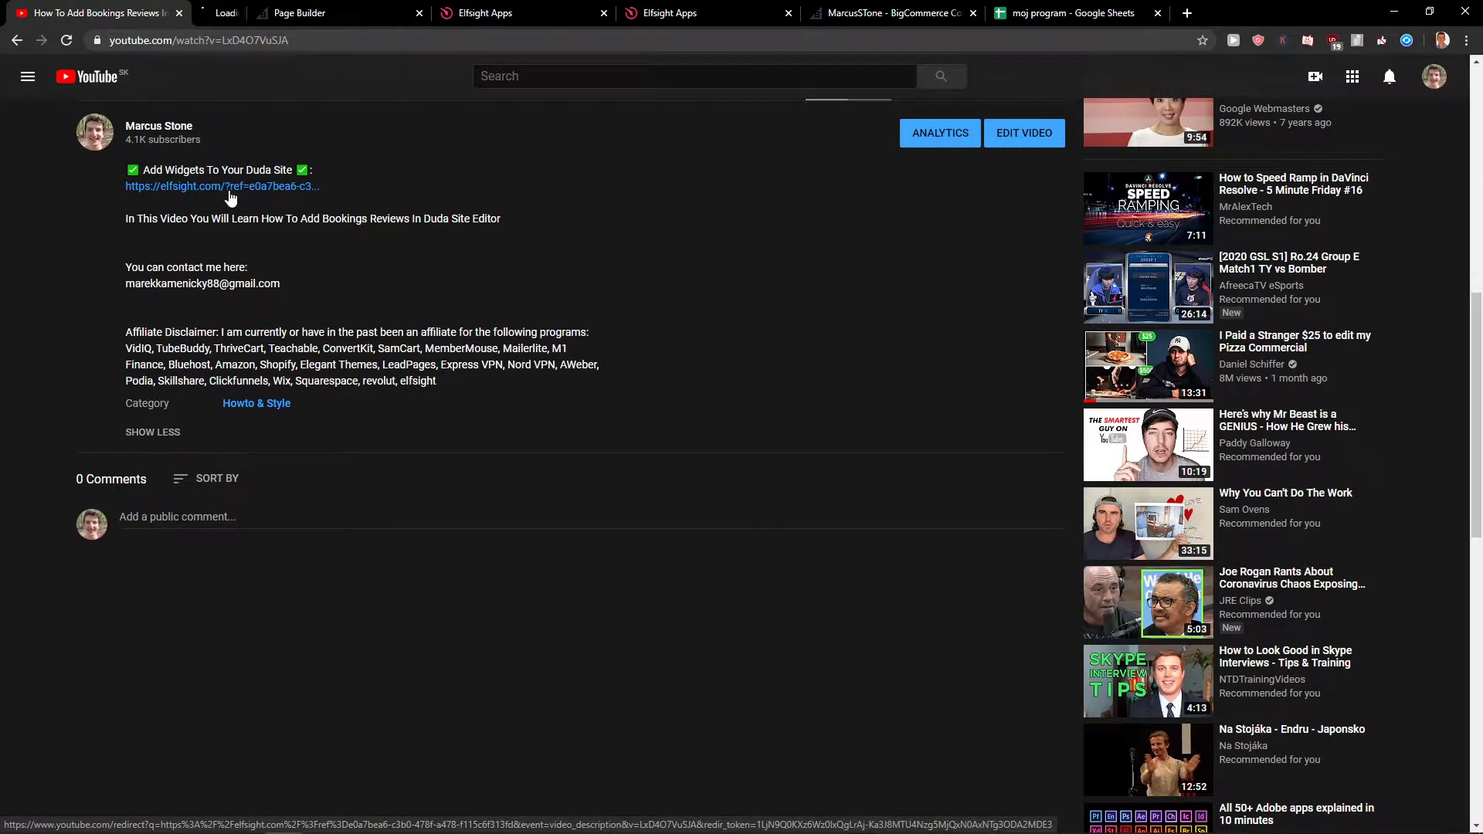
On the Elfsight site, skip free sign-up and log in to the existing account's applications dashboard.
left_click(263, 11)
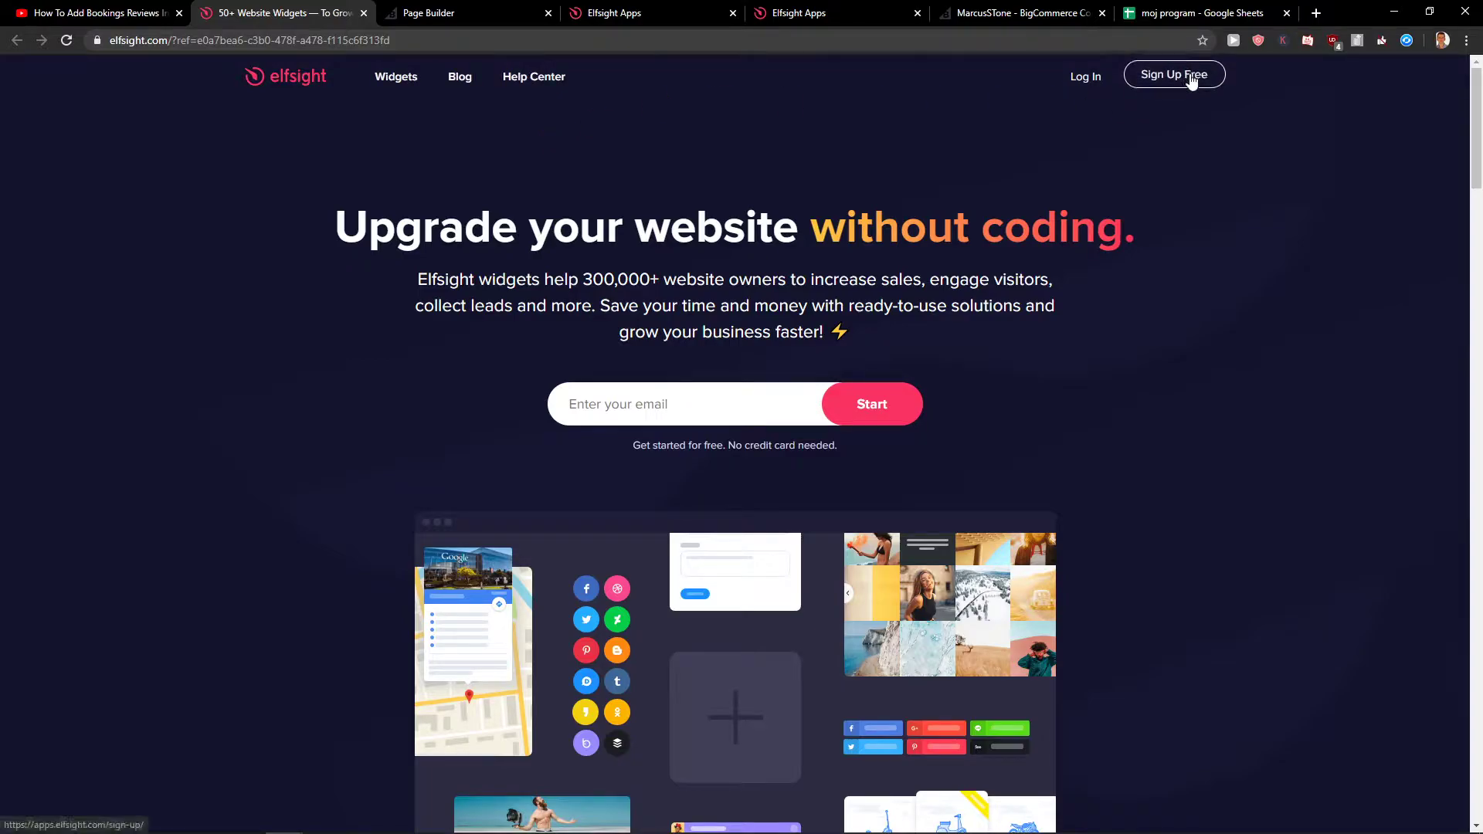
left_click(1162, 77)
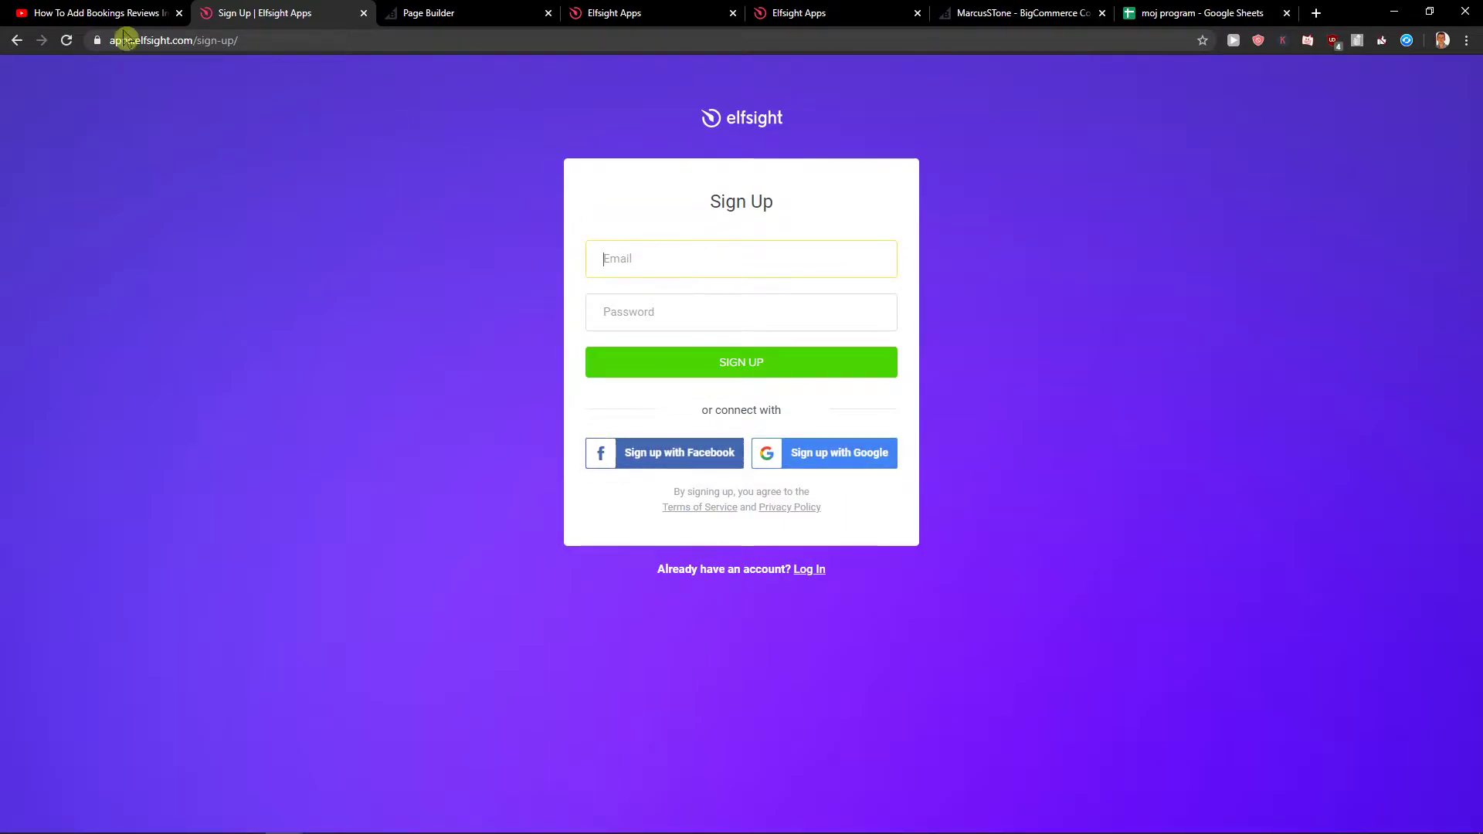
left_click(14, 43)
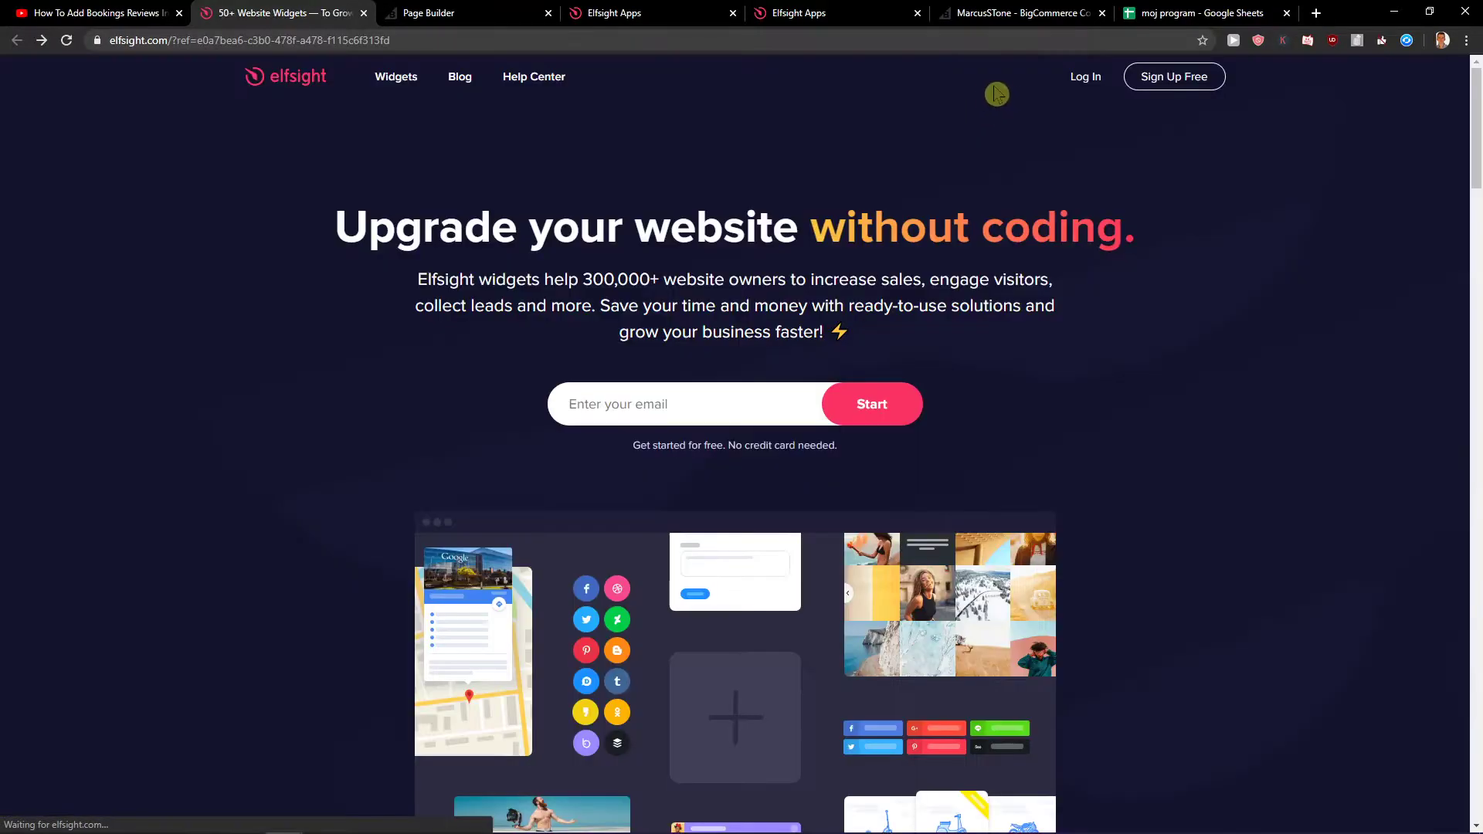
left_click(1075, 79)
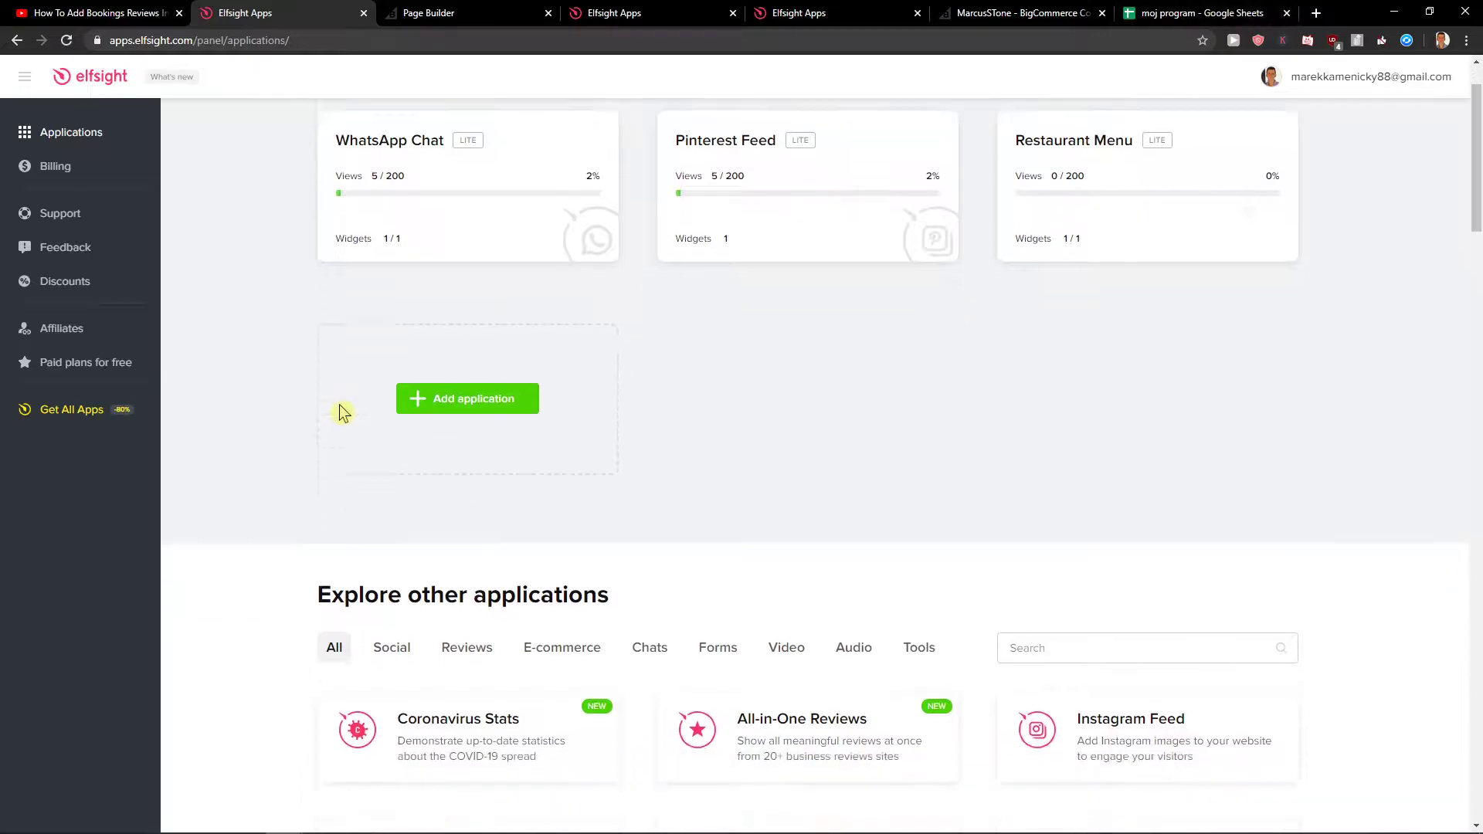
Open the WhatsApp Chat and Pinterest Feed apps in background tabs.
scroll(340, 421, "up", 1)
middle_click(523, 296)
middle_click(850, 321)
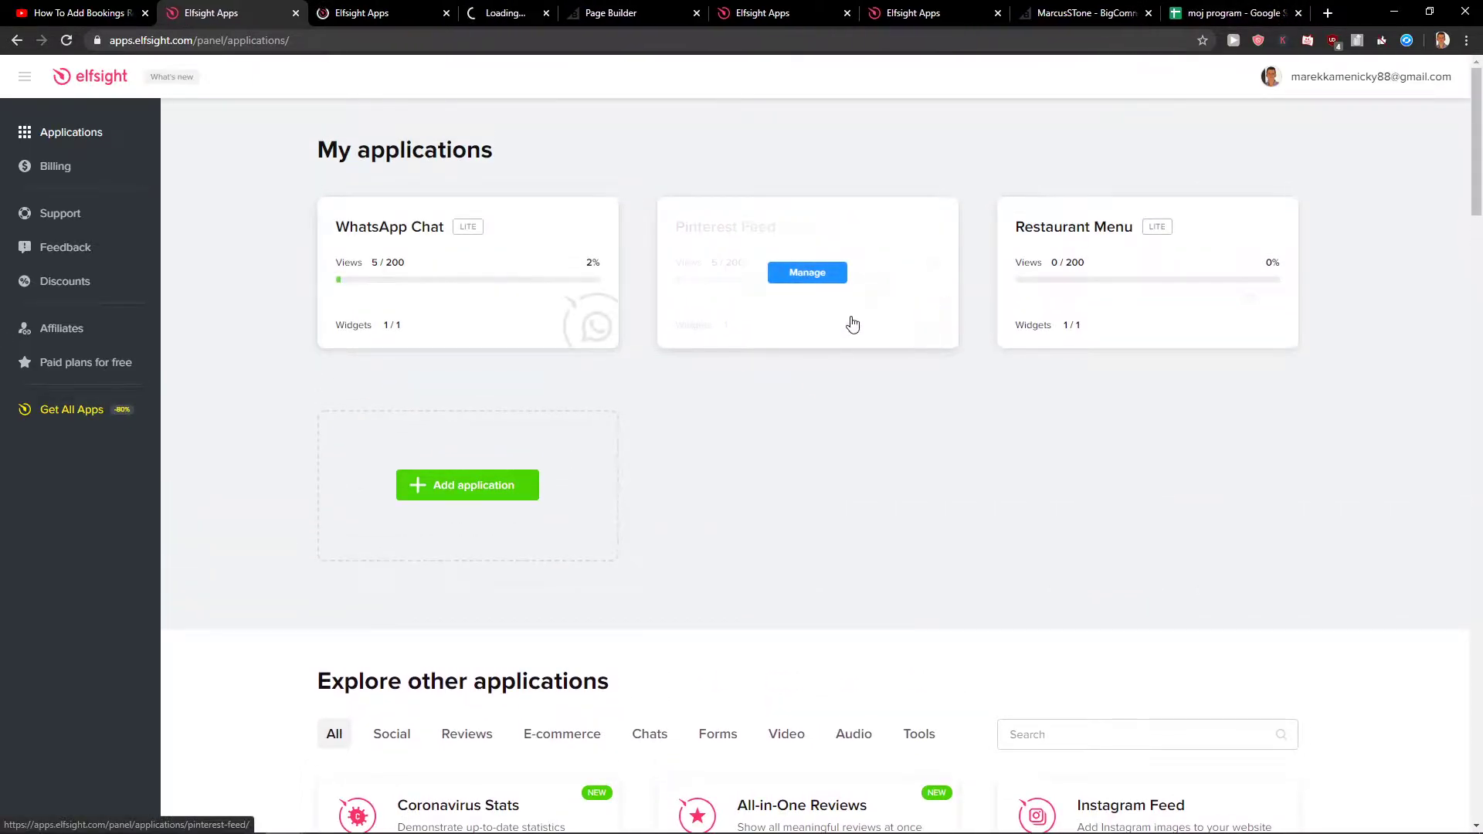
scroll(1046, 424, "down", 4)
Search the app catalogue for 'y' and create a new YouTube Gallery widget.
left_click(1073, 425)
type("youtube")
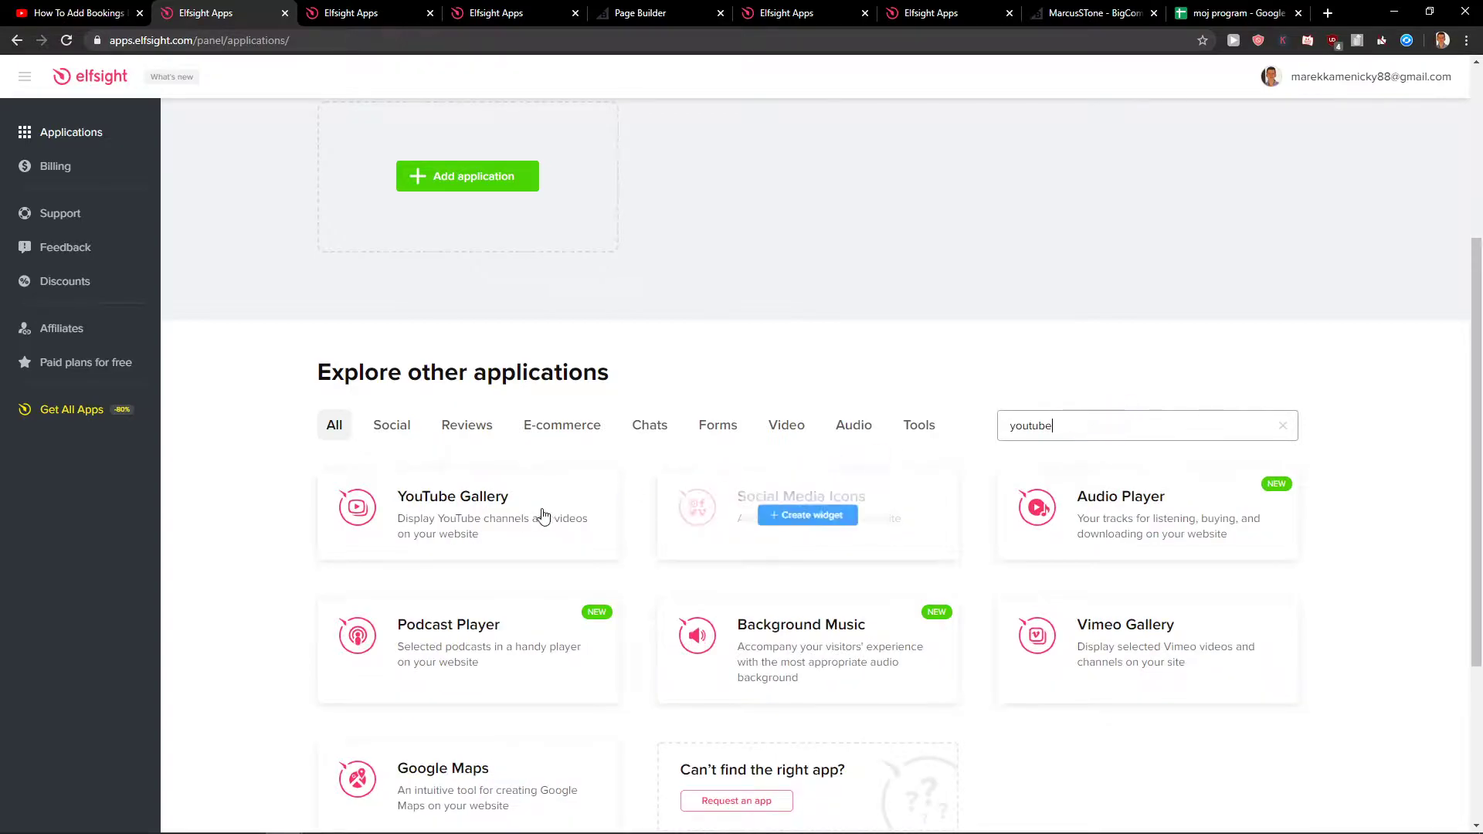
left_click(527, 516)
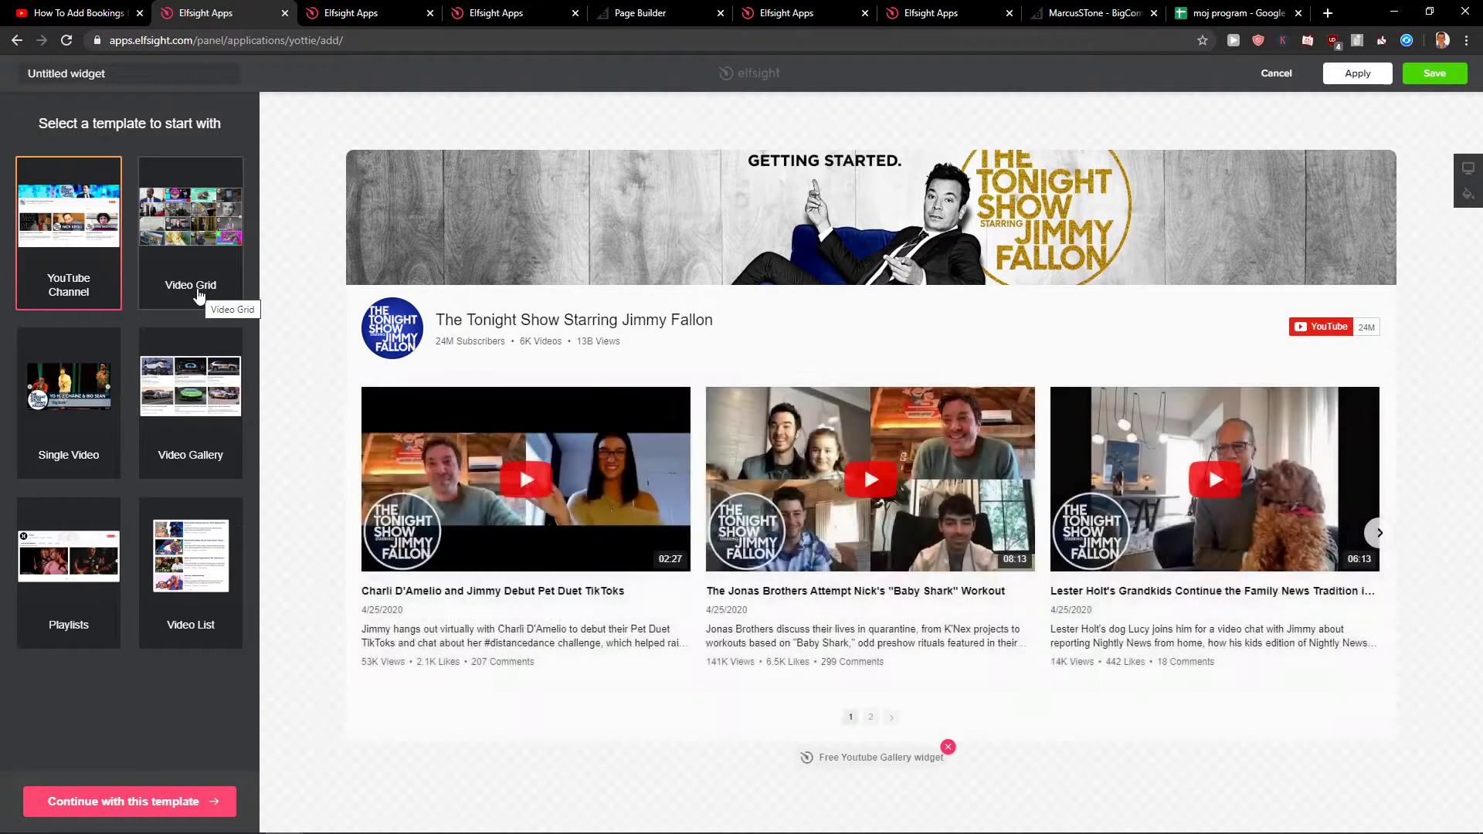
Preview the Video Grid, Video Gallery and Video List templates, then continue with YouTube Channel.
left_click(199, 293)
left_click(177, 452)
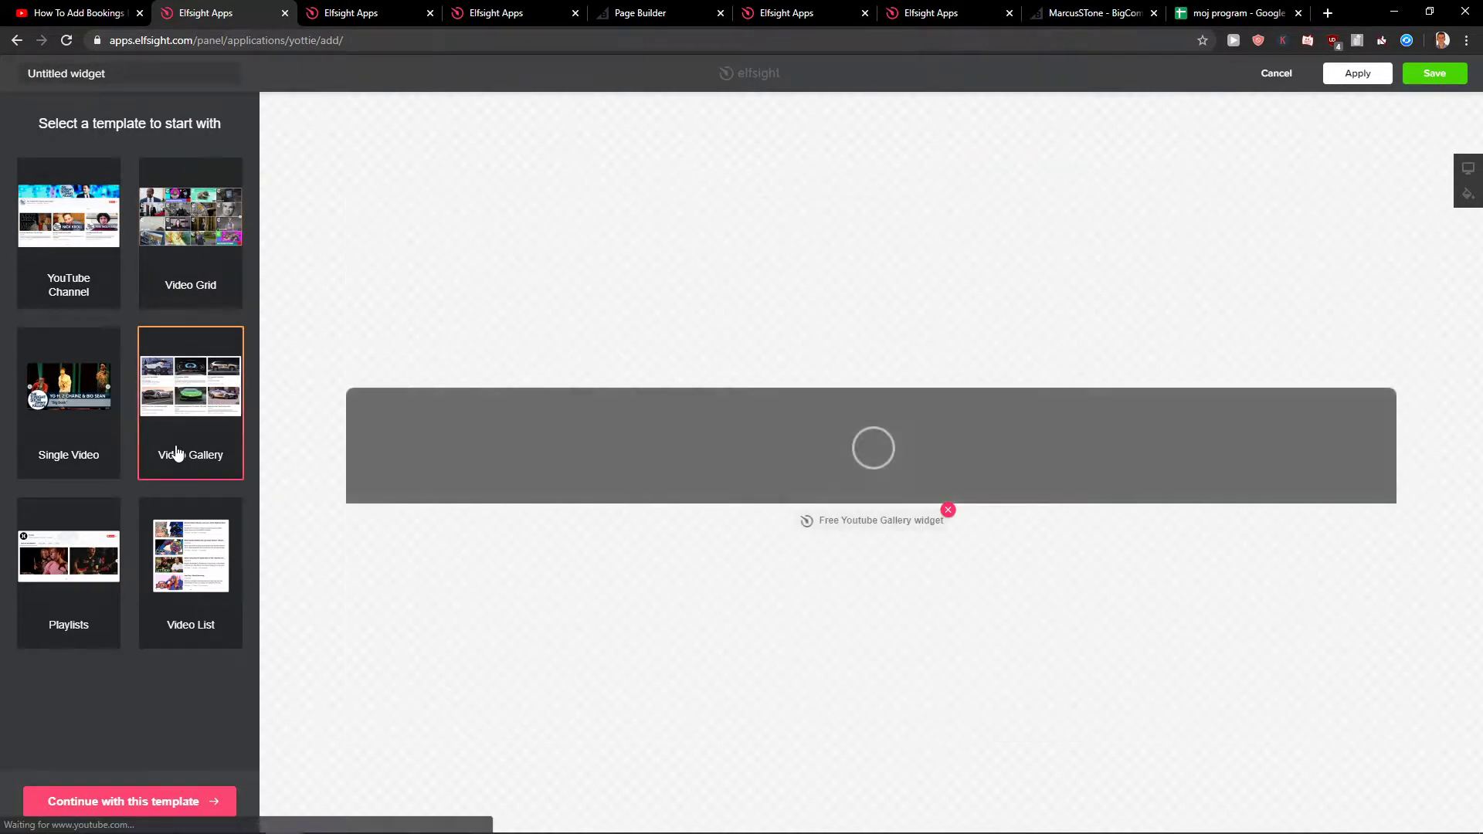
left_click(175, 641)
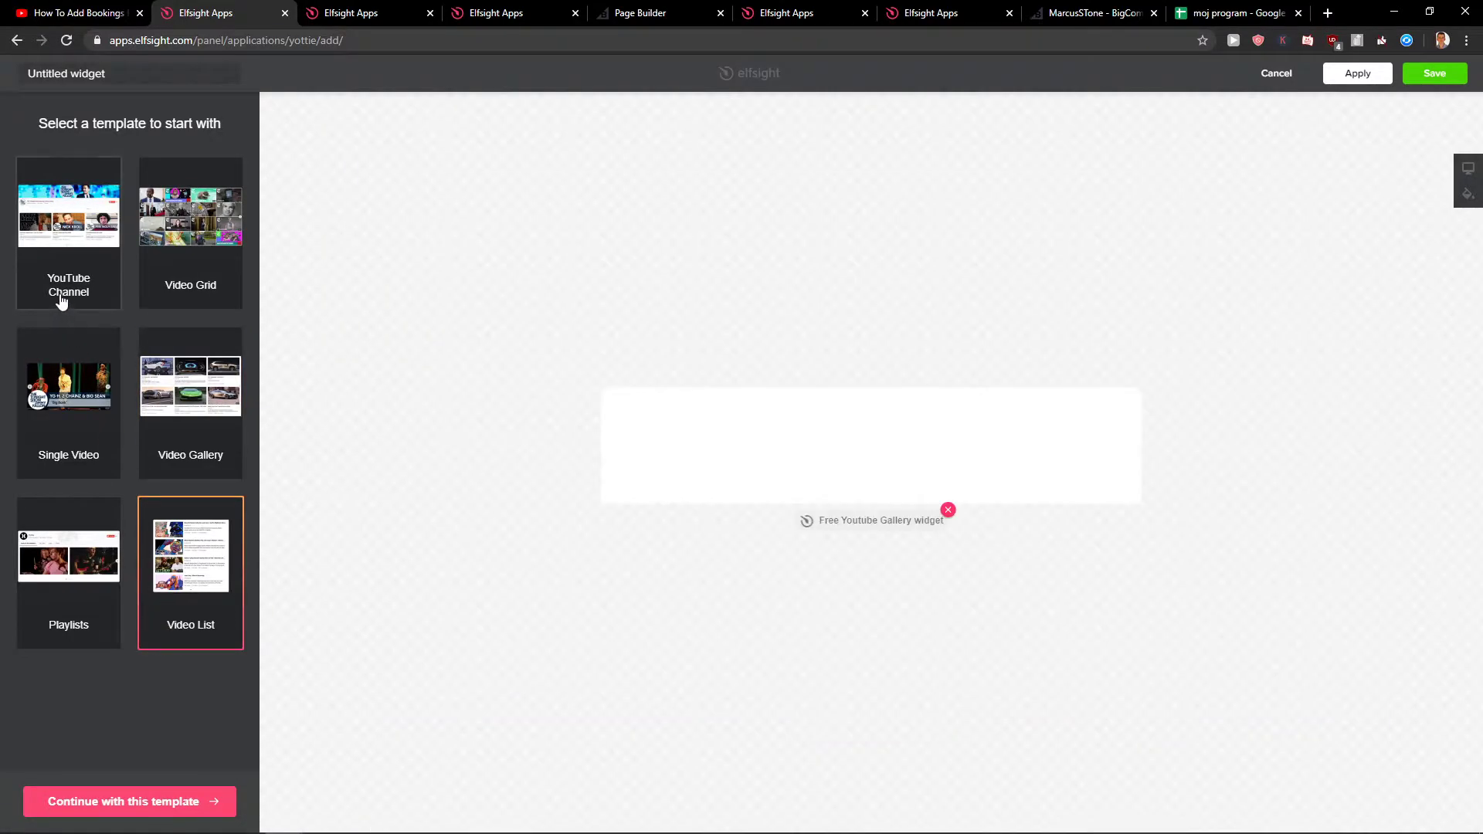
left_click(73, 299)
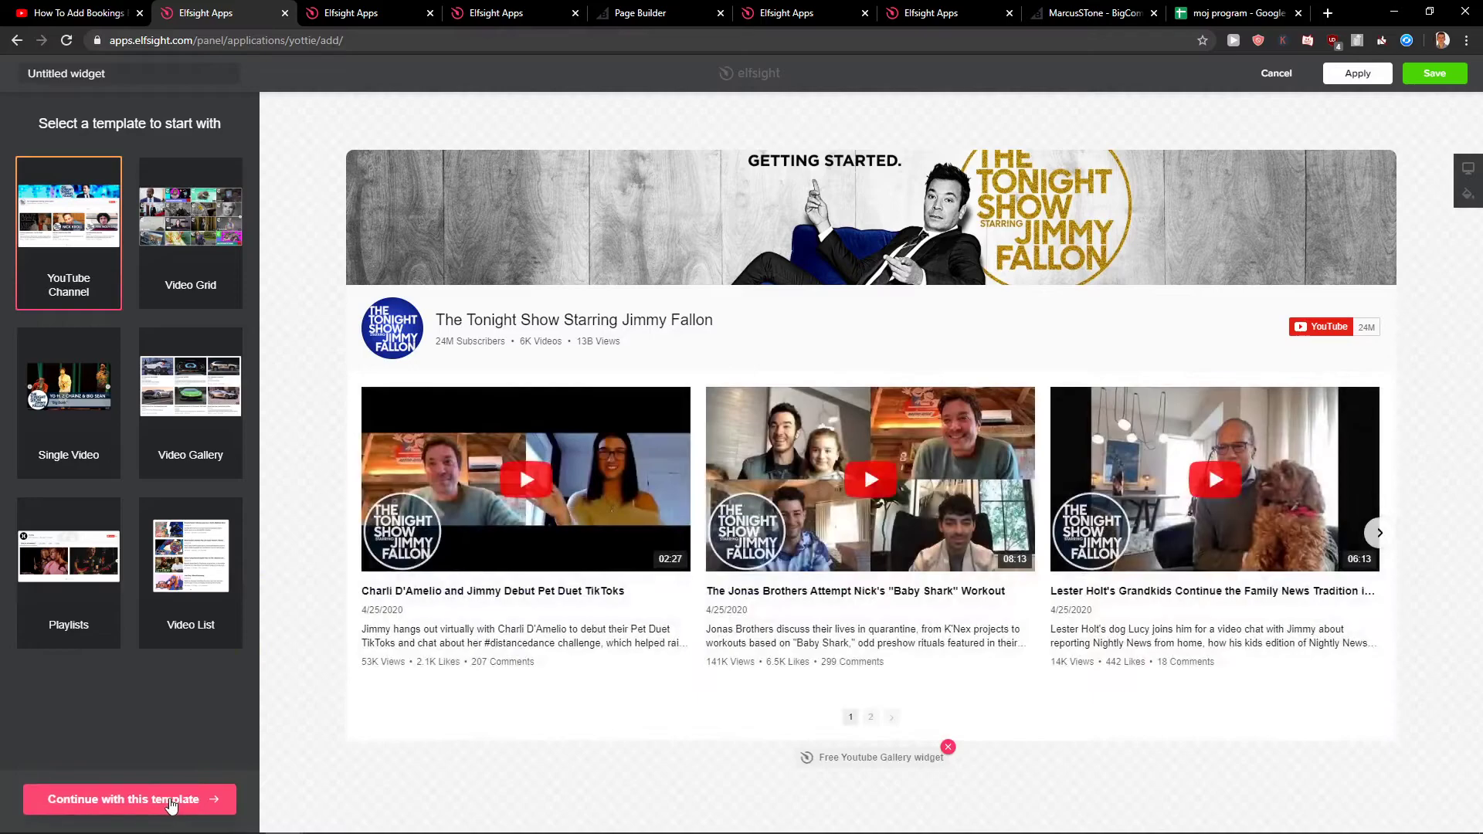
left_click(172, 803)
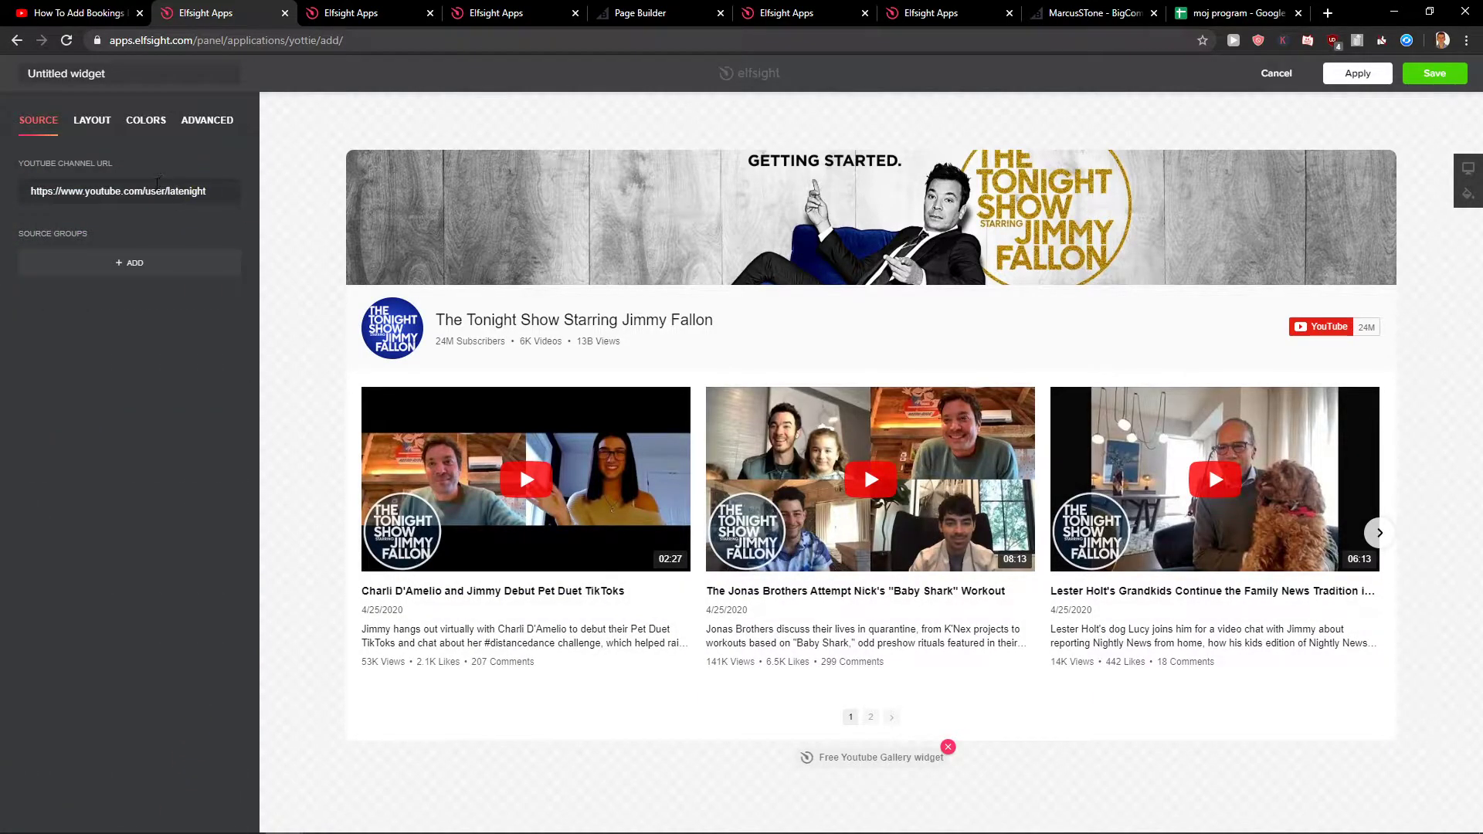
triple_click(156, 185)
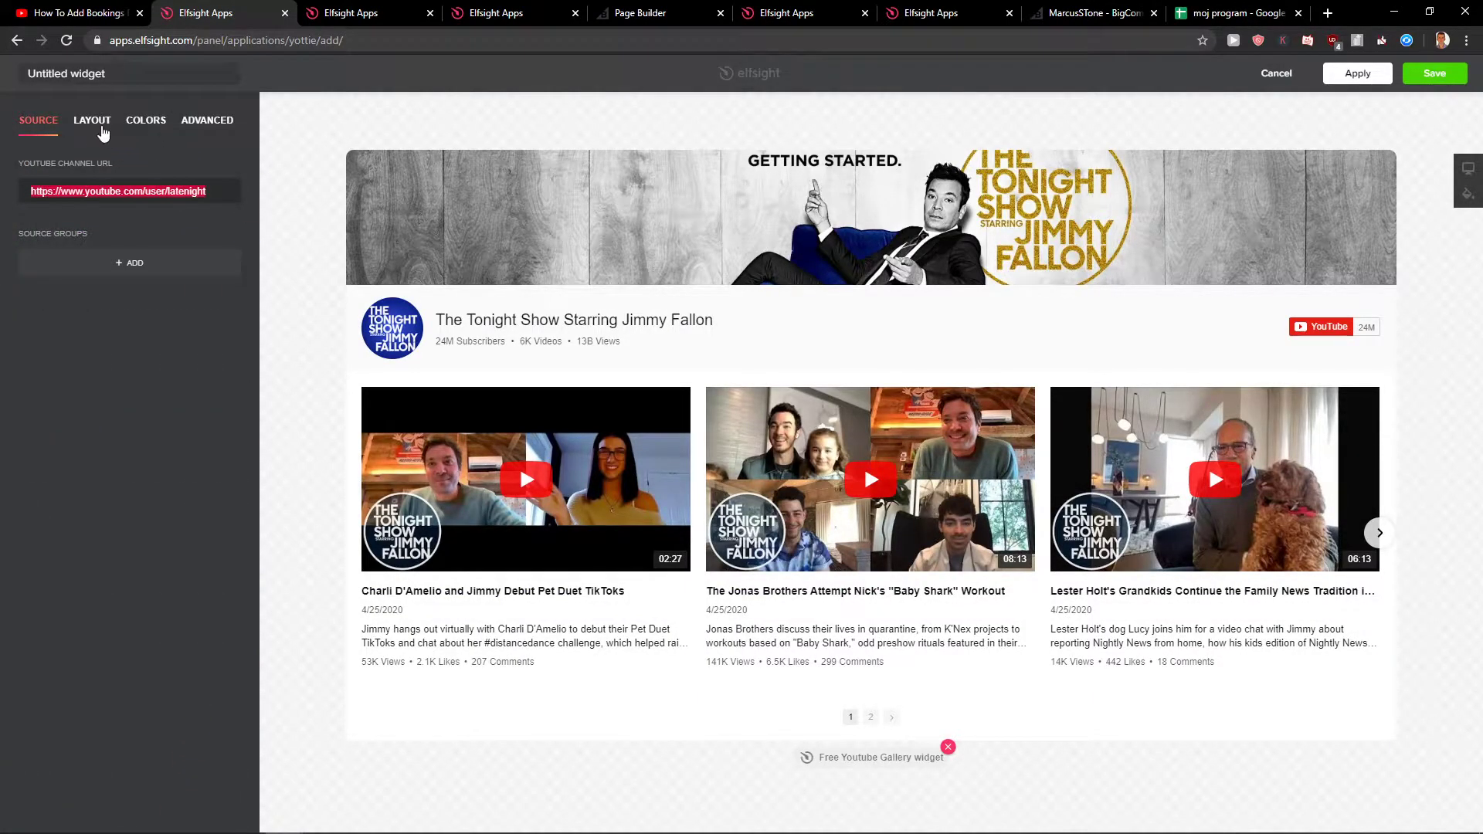
left_click(93, 121)
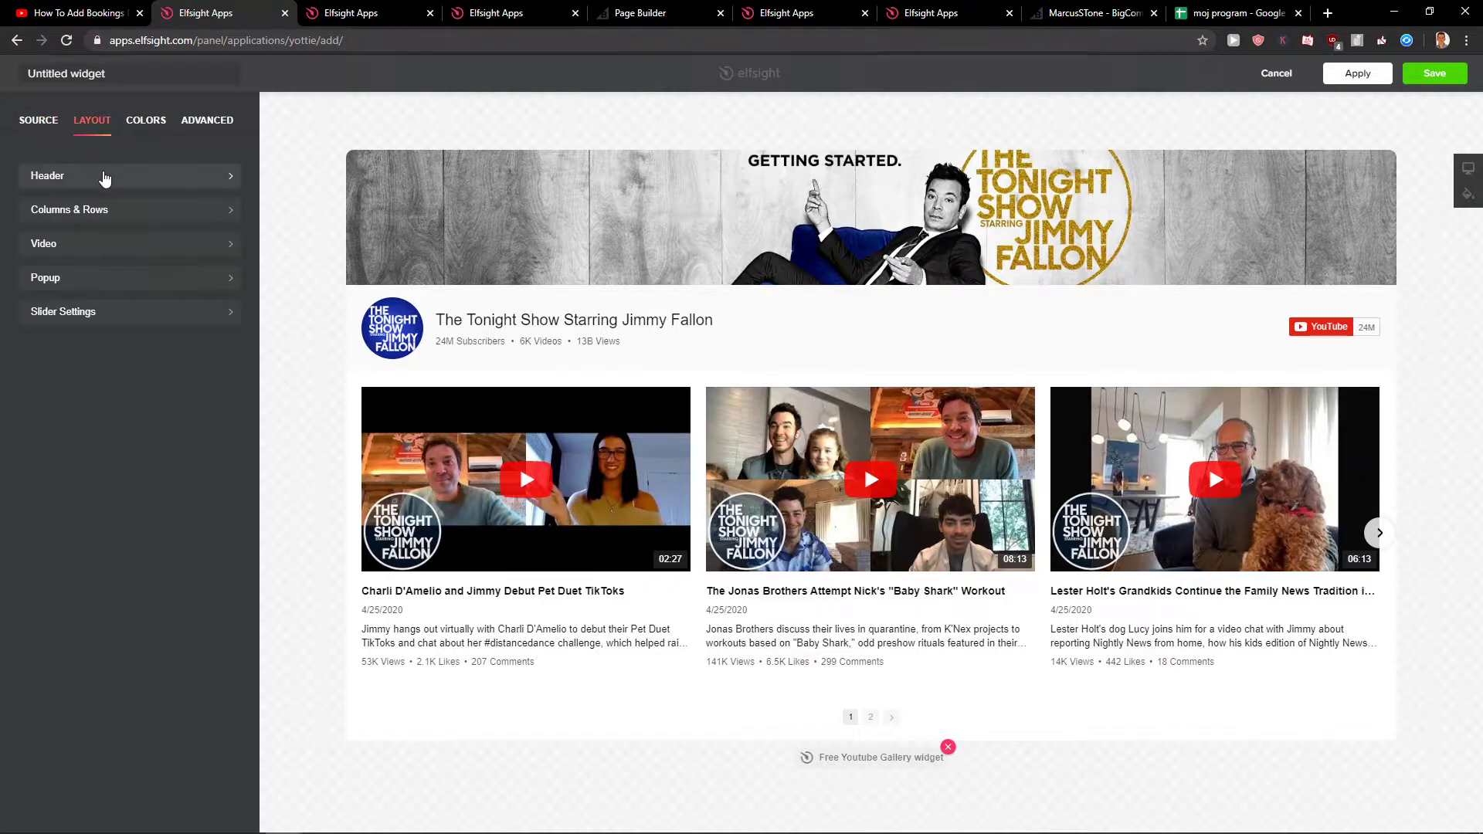
left_click(105, 176)
left_click(35, 114)
left_click(145, 122)
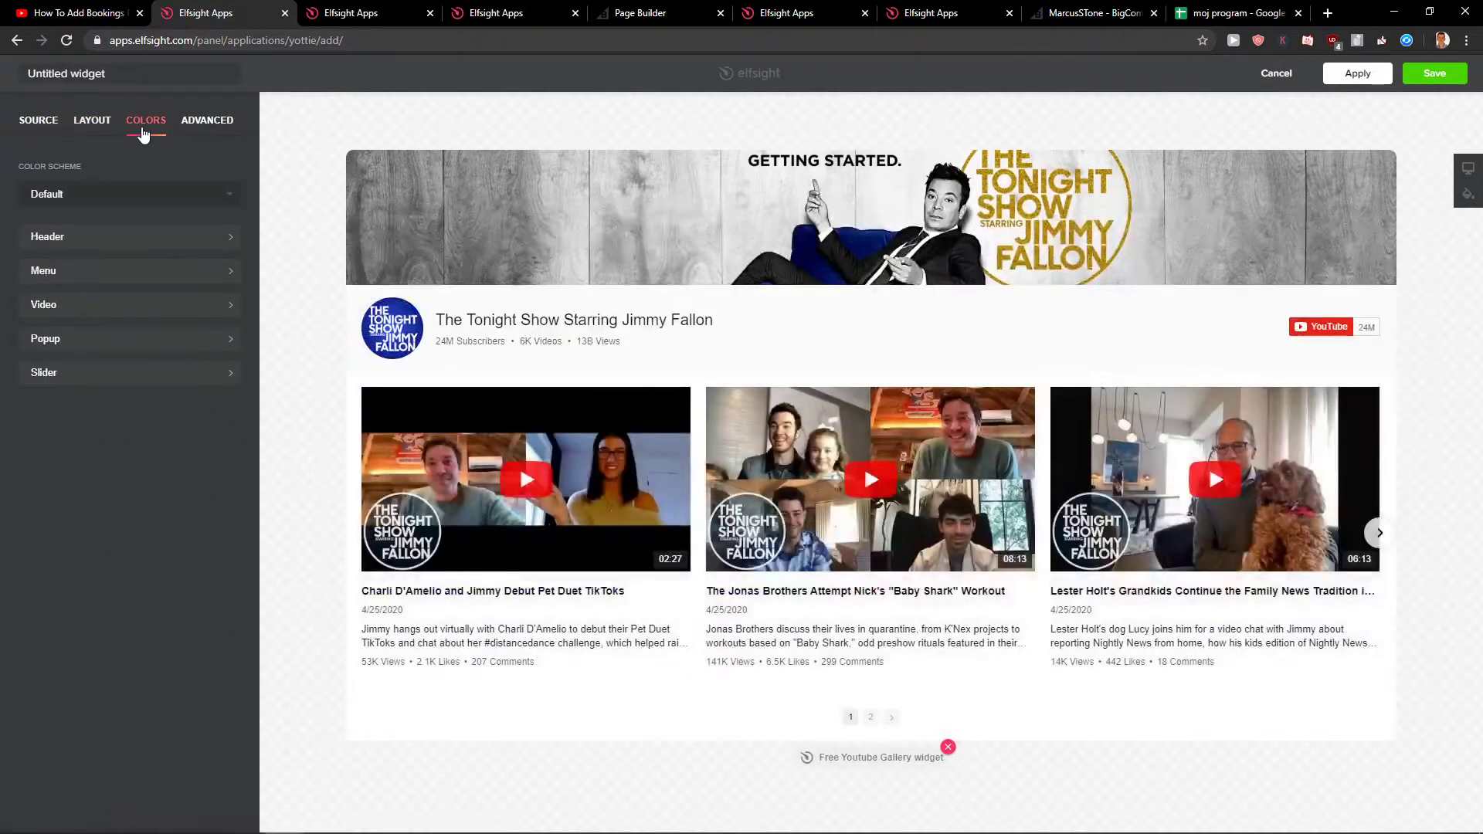
left_click(85, 122)
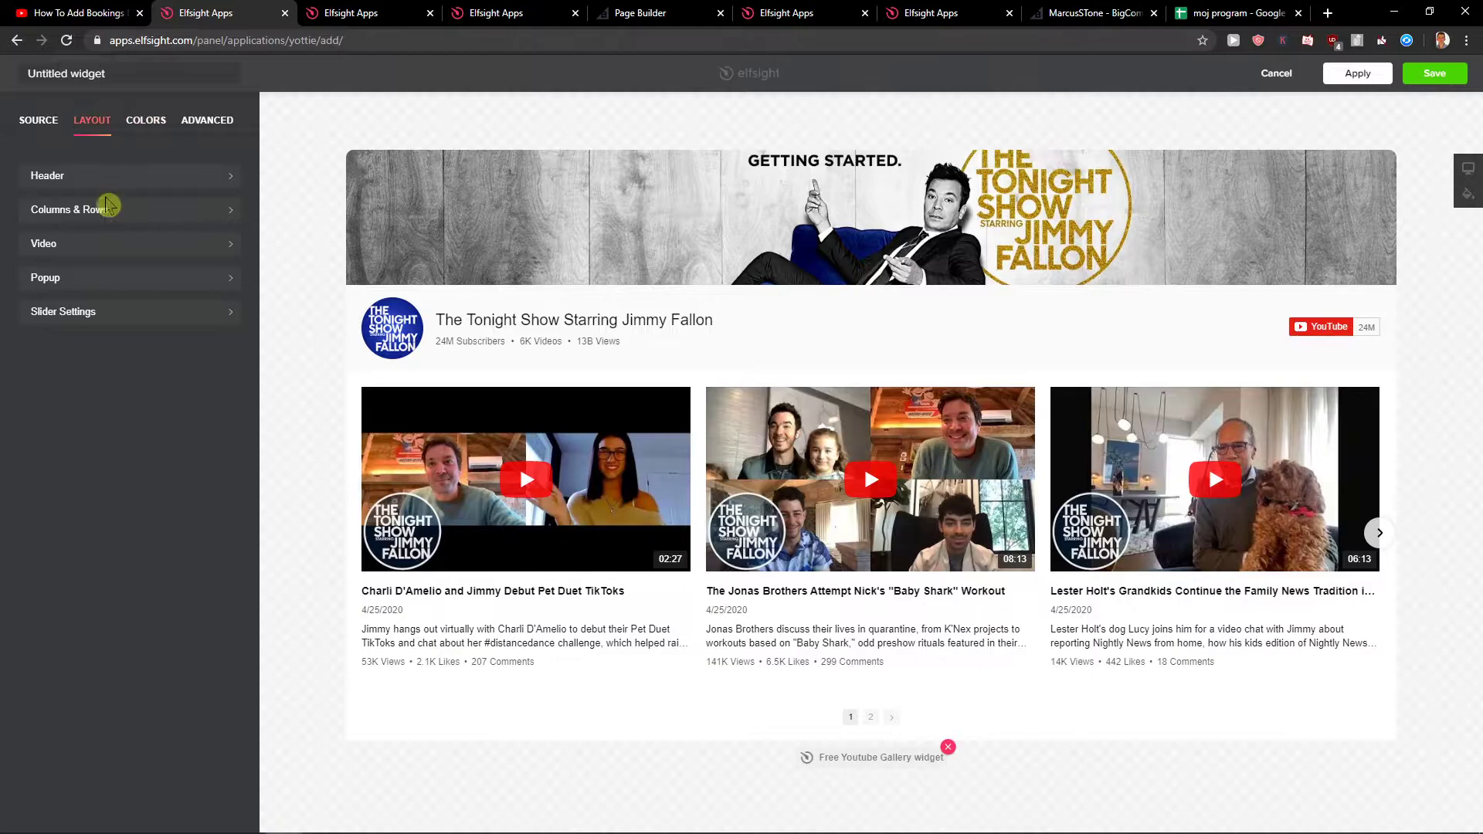
left_click(79, 246)
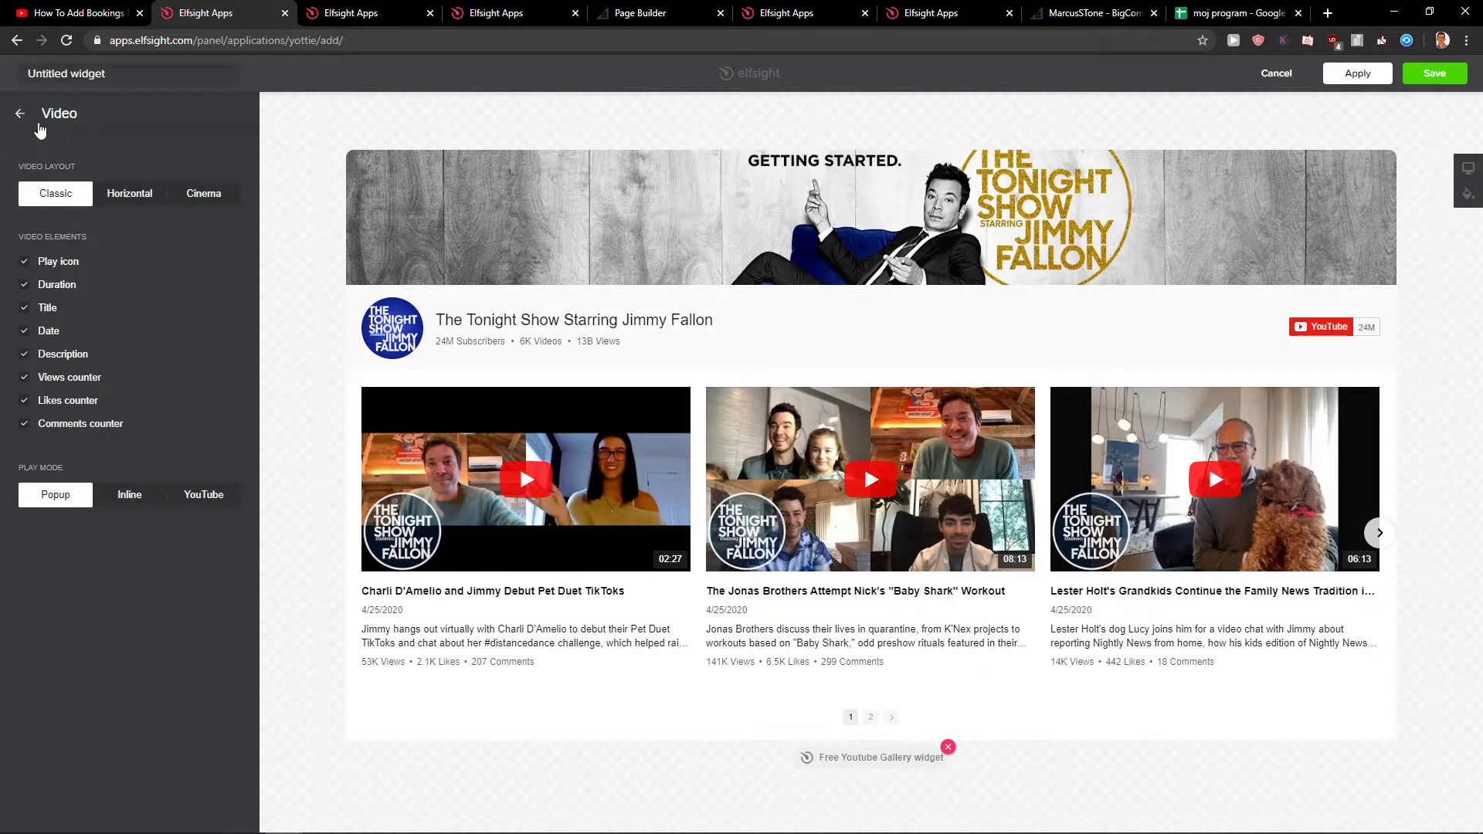
left_click(40, 130)
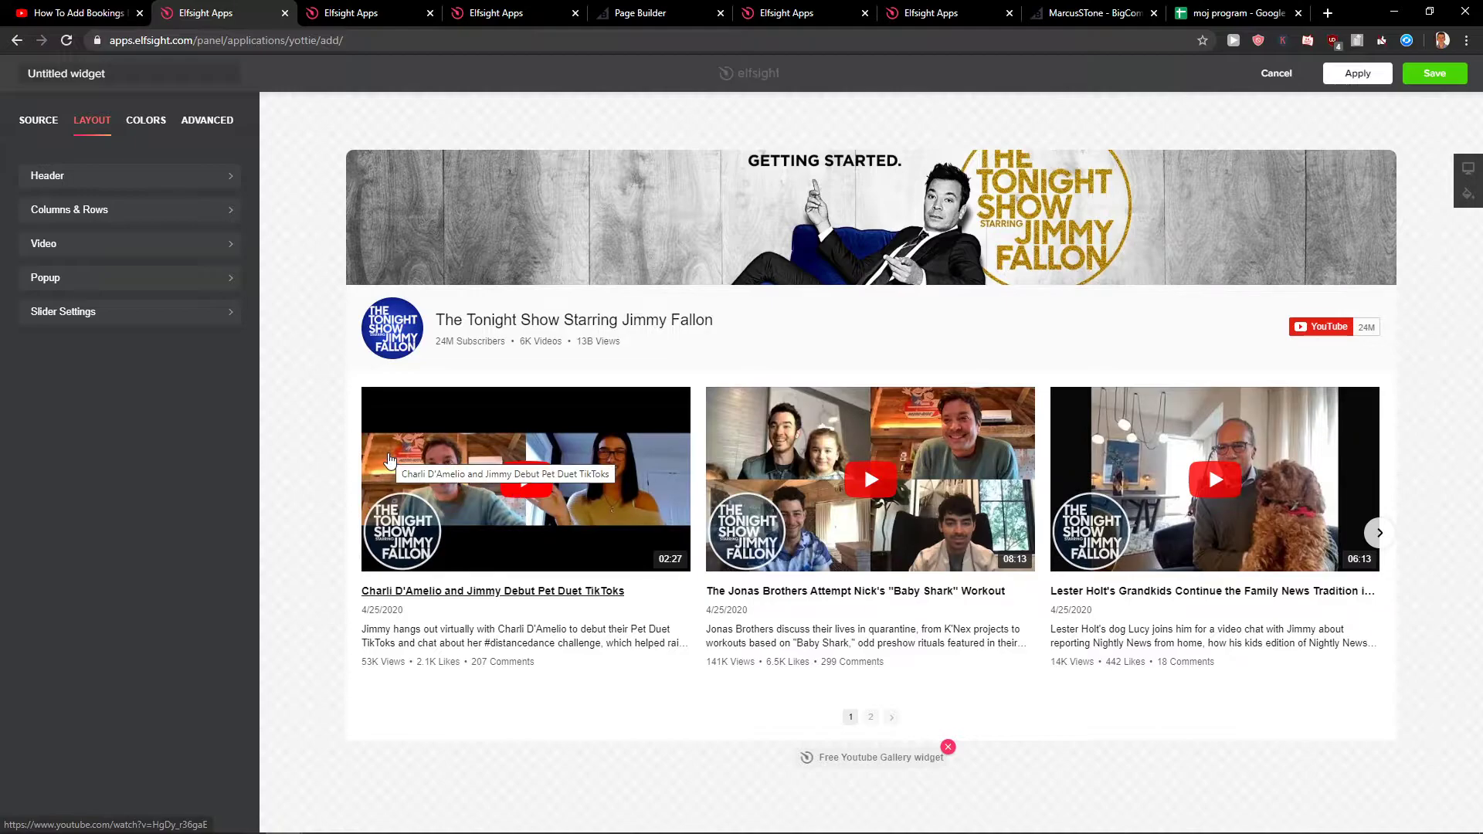
left_click(162, 122)
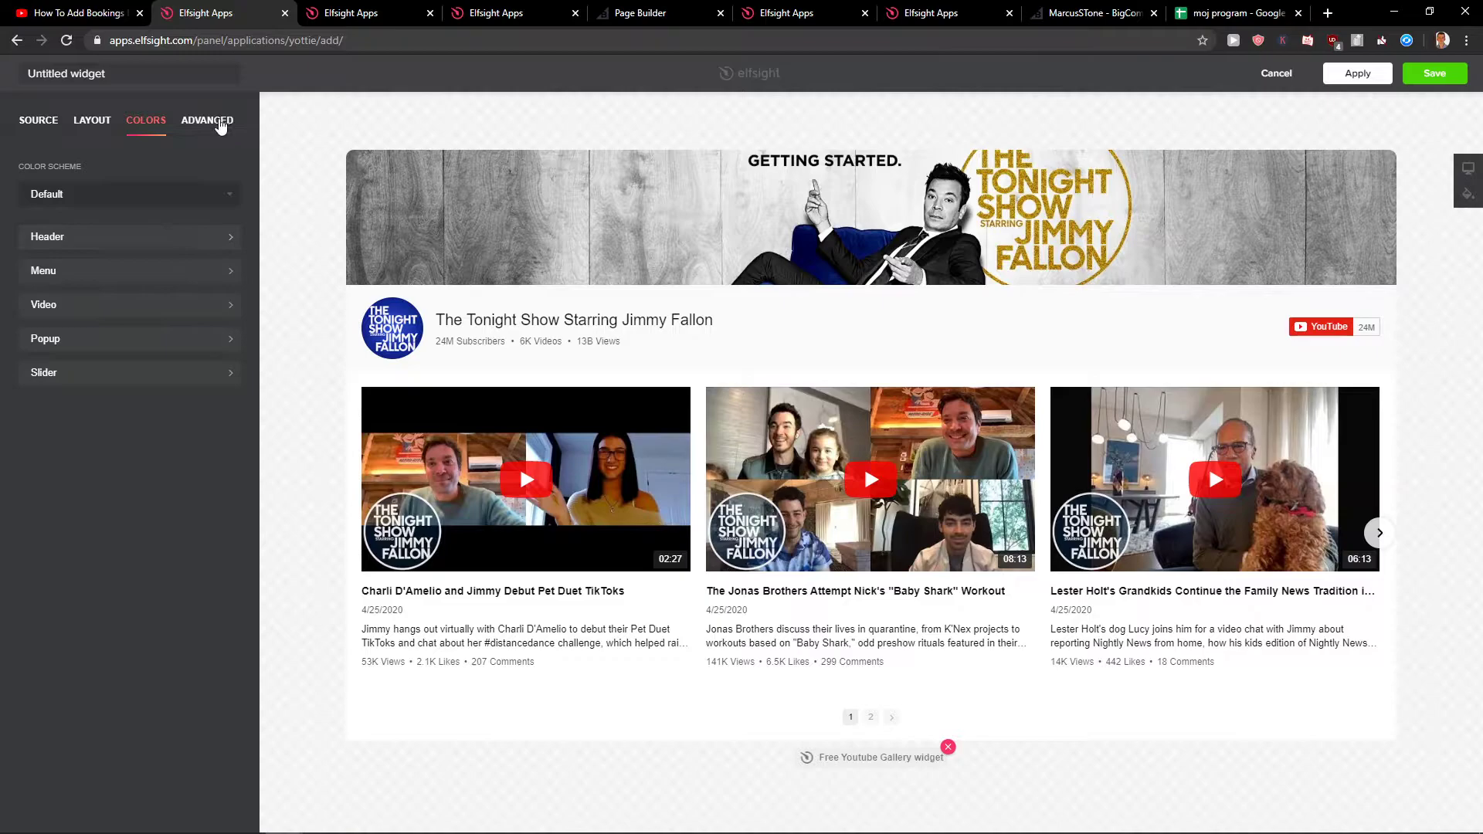
left_click(216, 122)
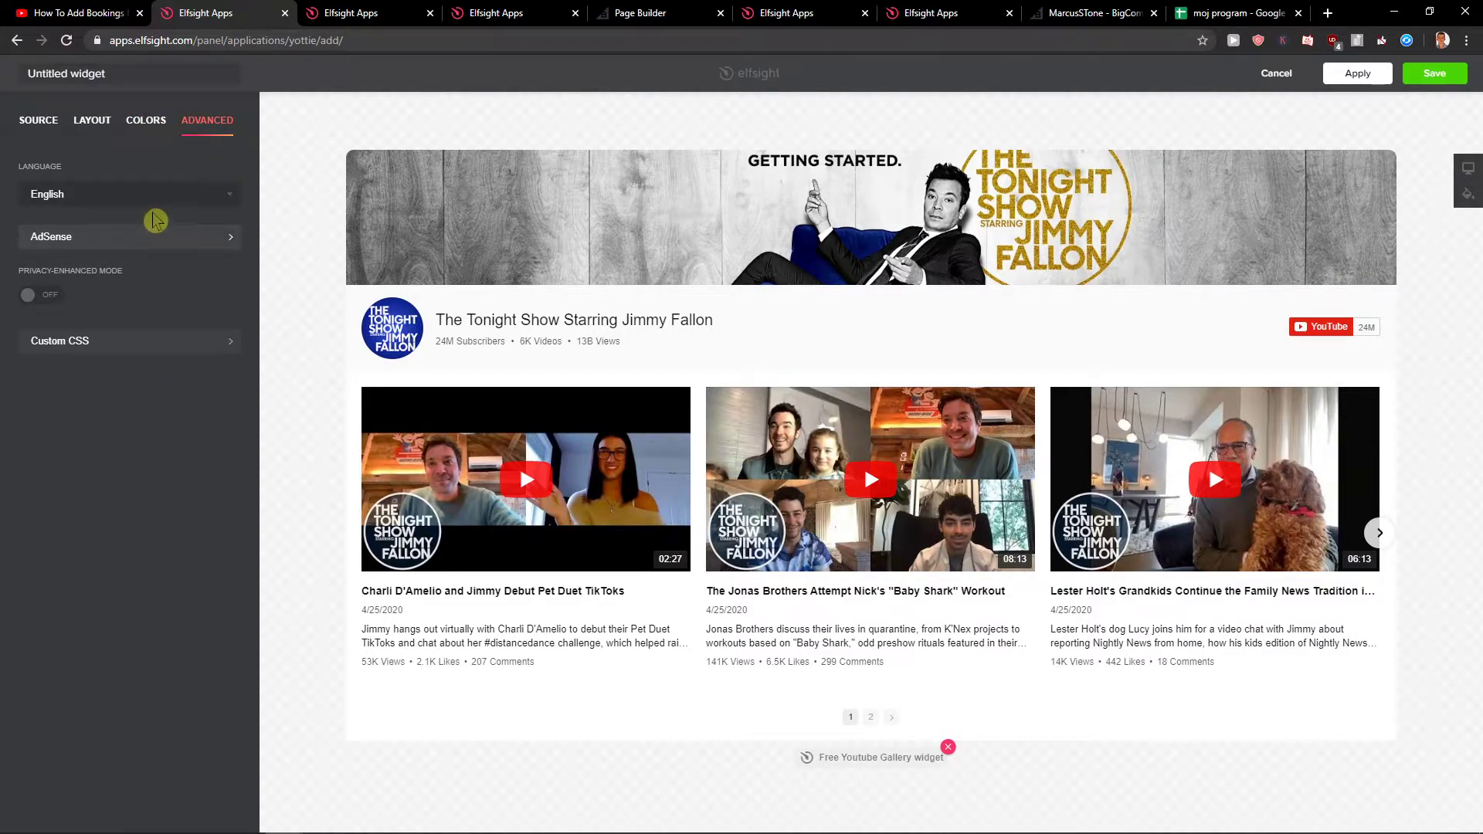
left_click(48, 236)
left_click(19, 198)
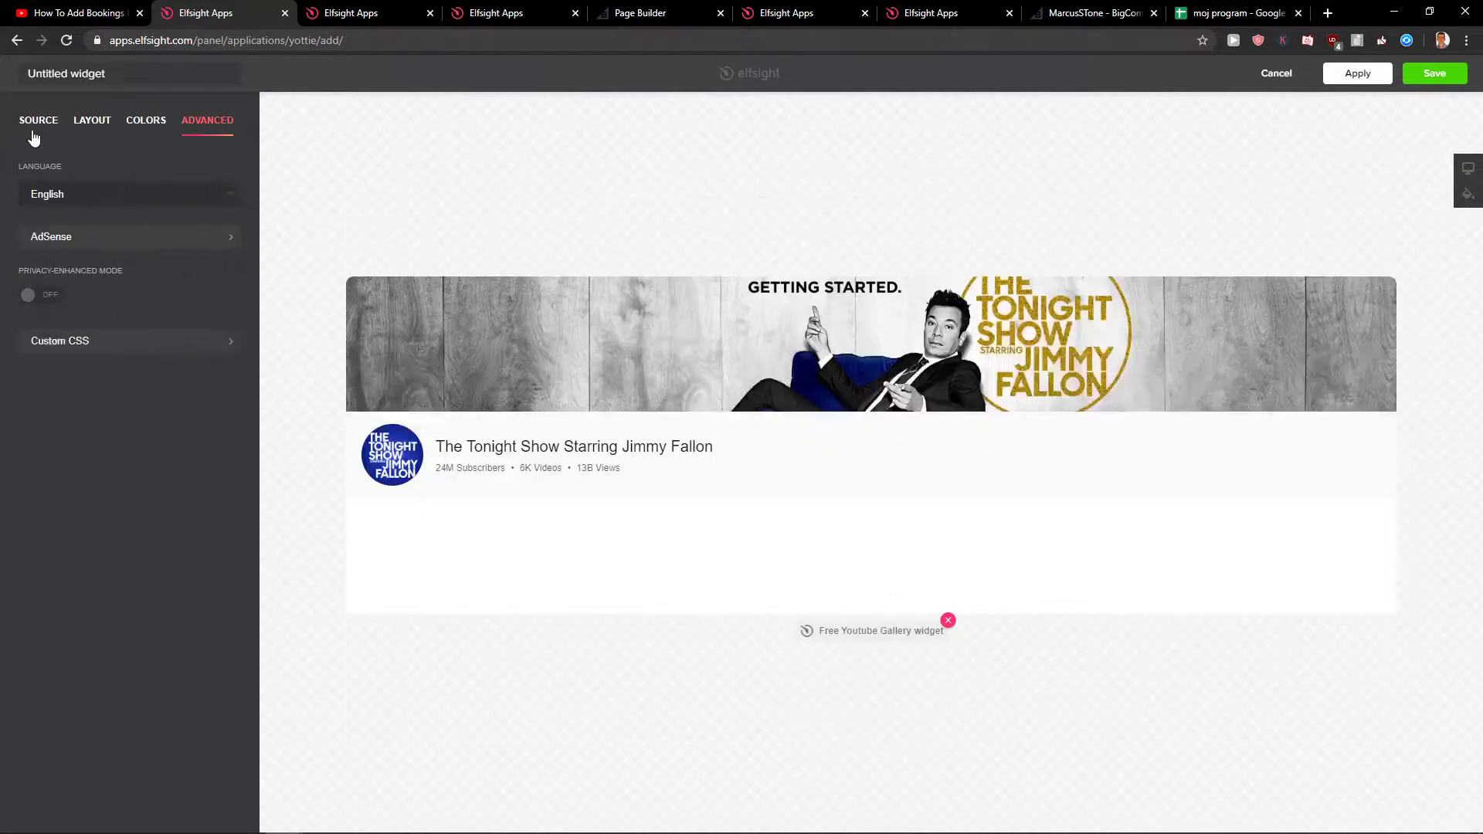
left_click(35, 135)
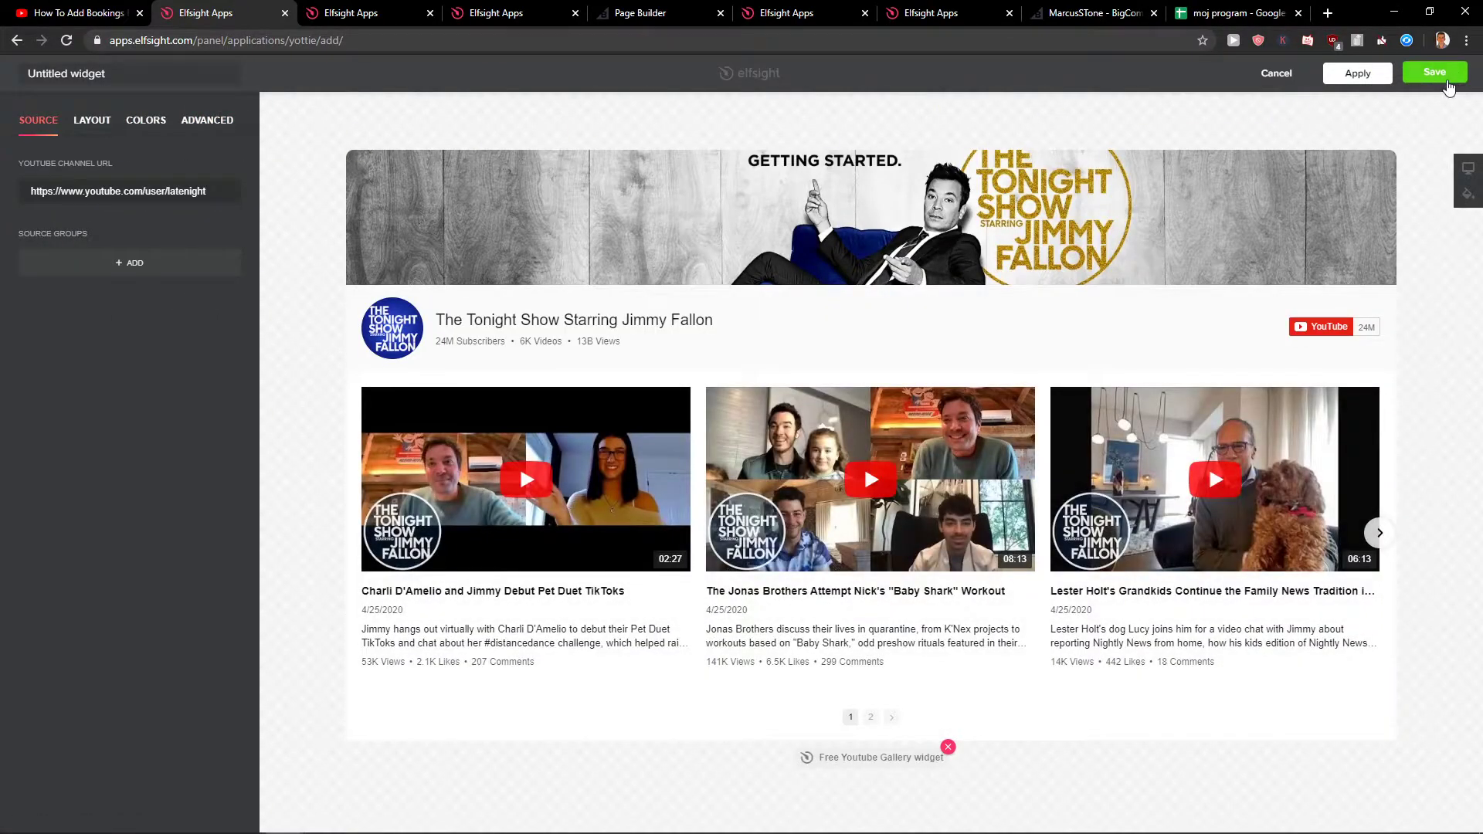
Save the YouTube widget, go to the Restaurant Menu plans tab and close a spare tab.
left_click(1445, 78)
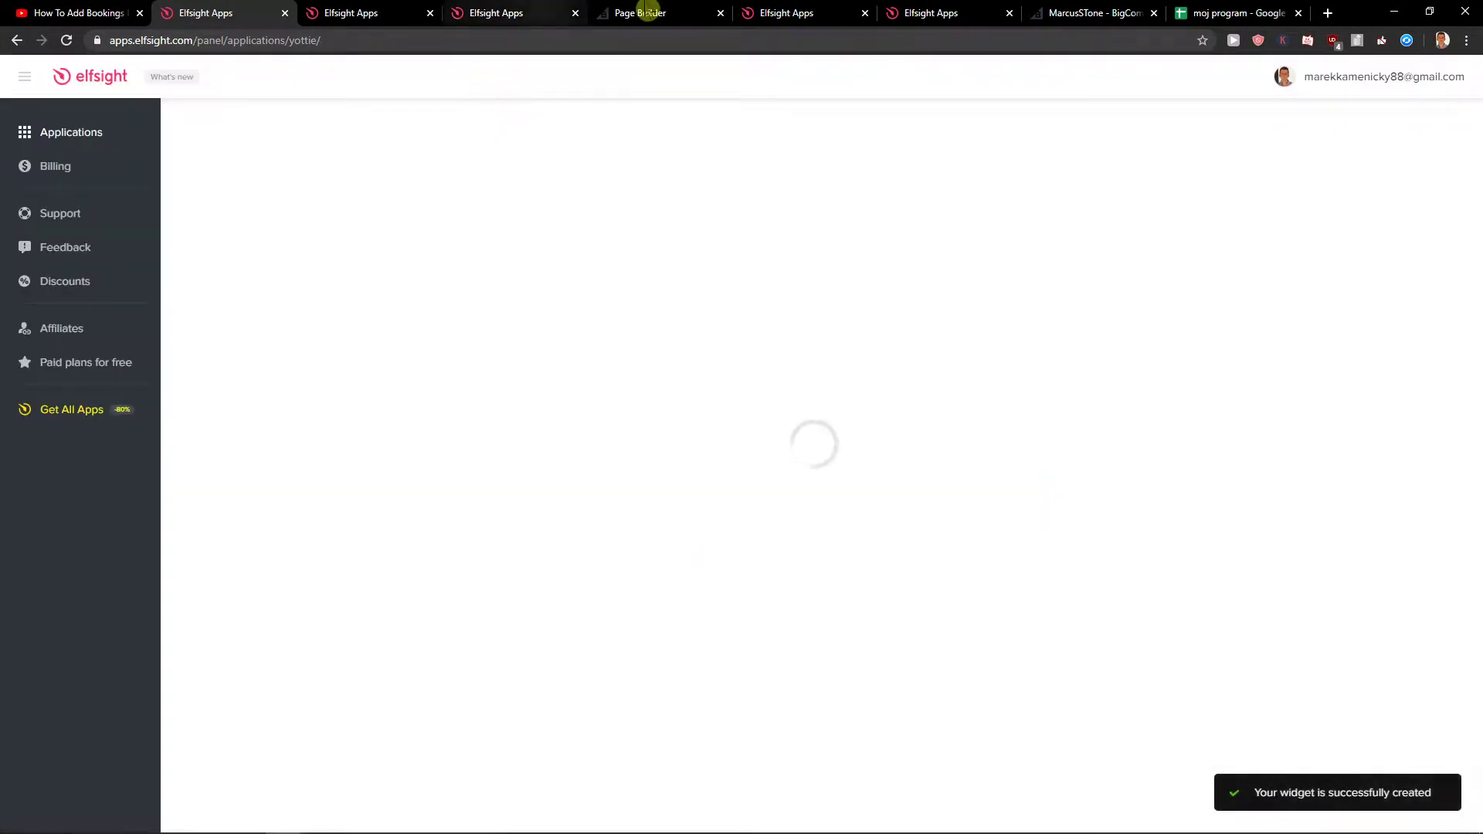
left_click(819, 13)
left_click(916, 14)
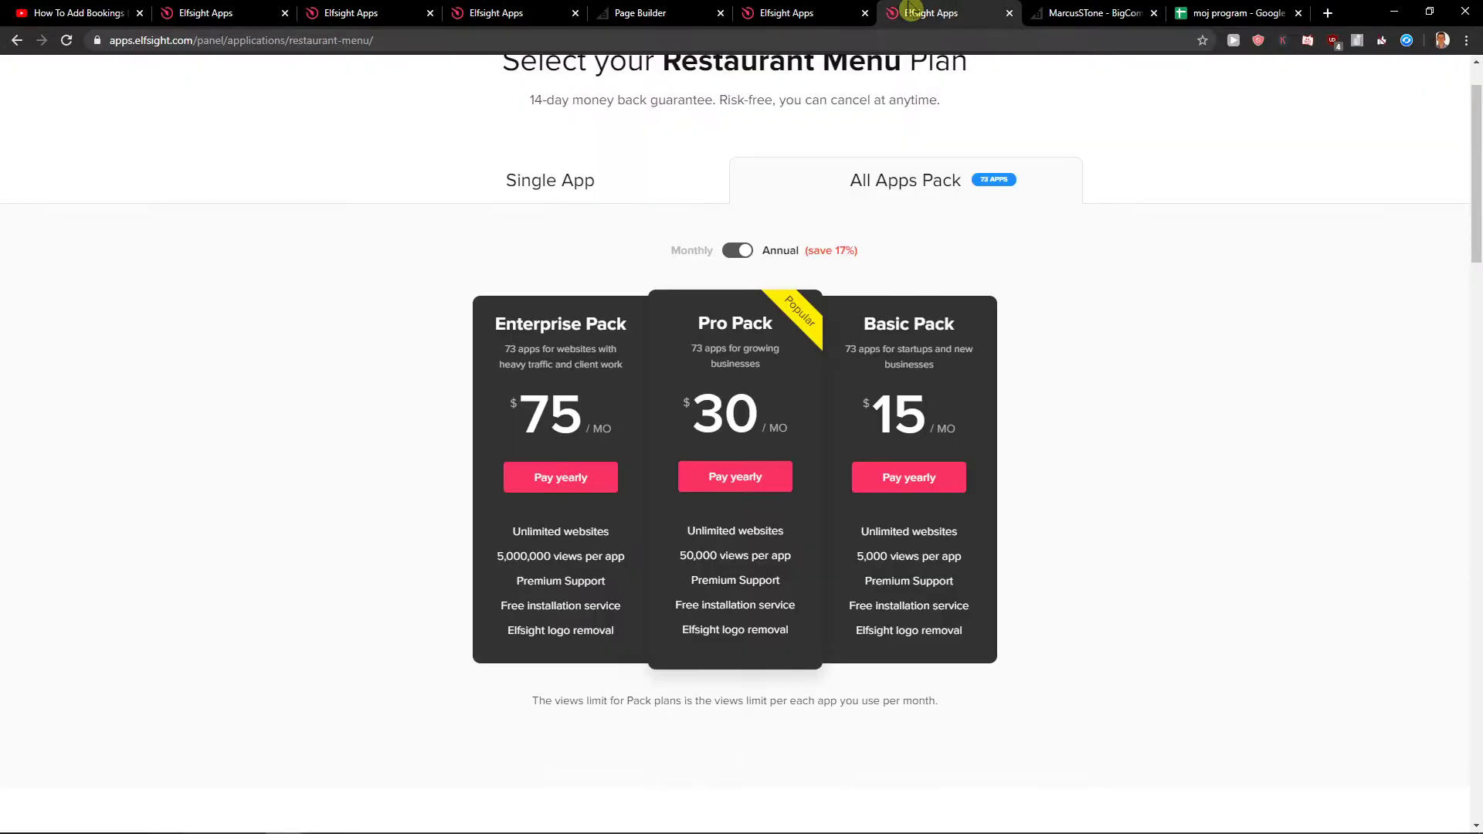
left_click(866, 13)
Compare Single App pricing with All Apps Pack pricing, ending on Single App plans.
left_click(616, 203)
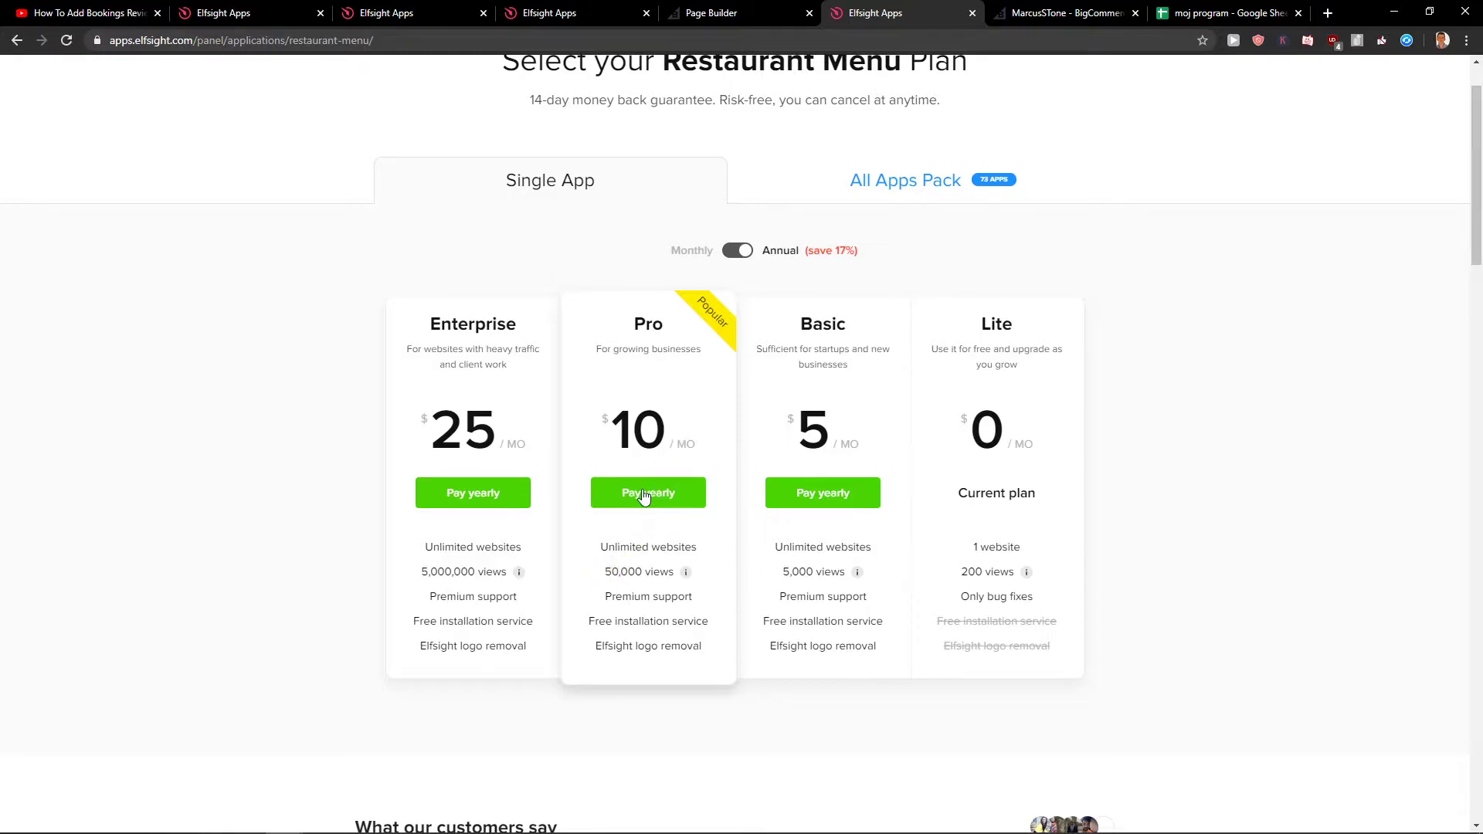
left_click(853, 183)
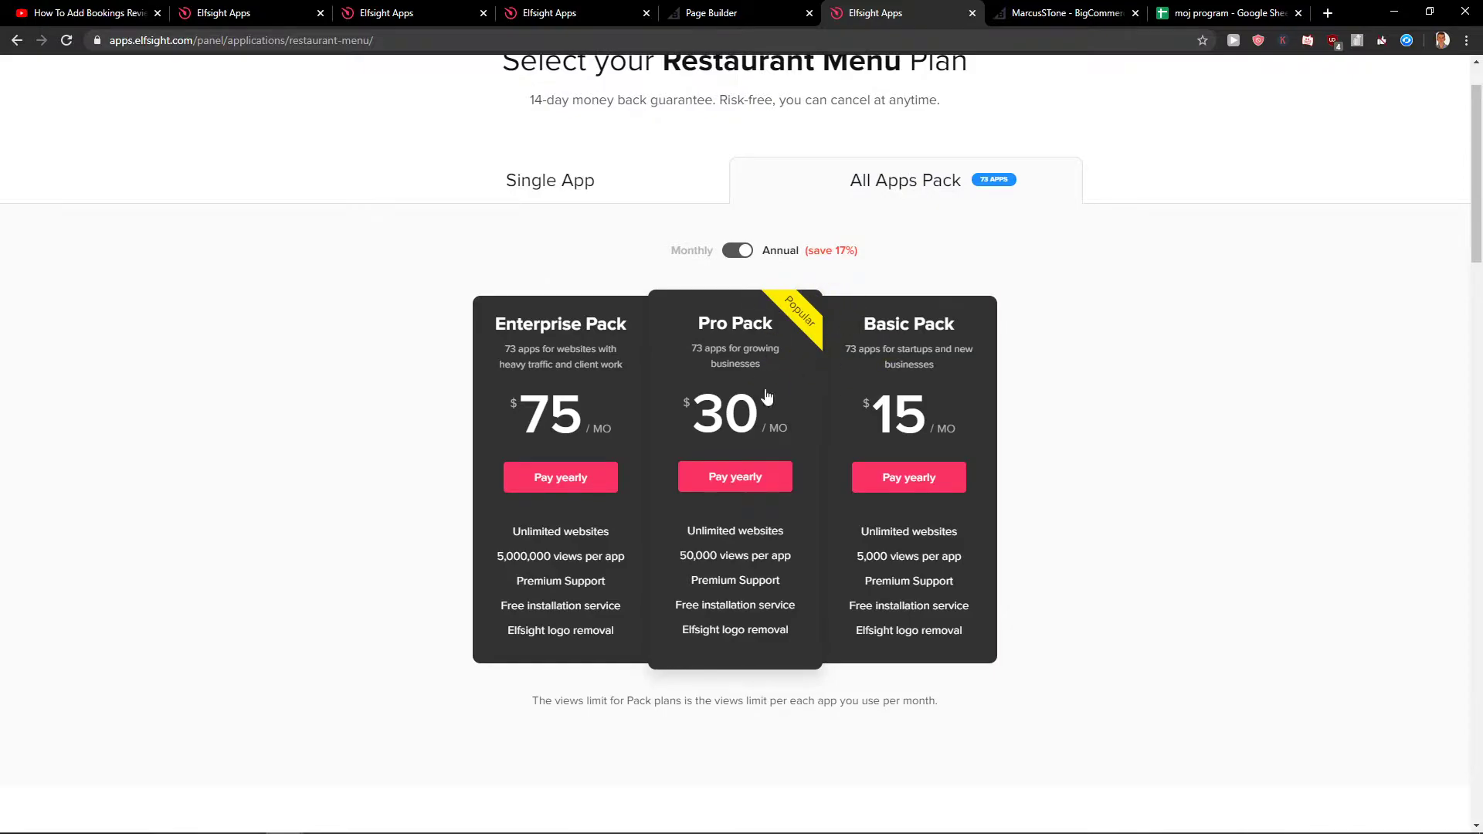
left_click(595, 167)
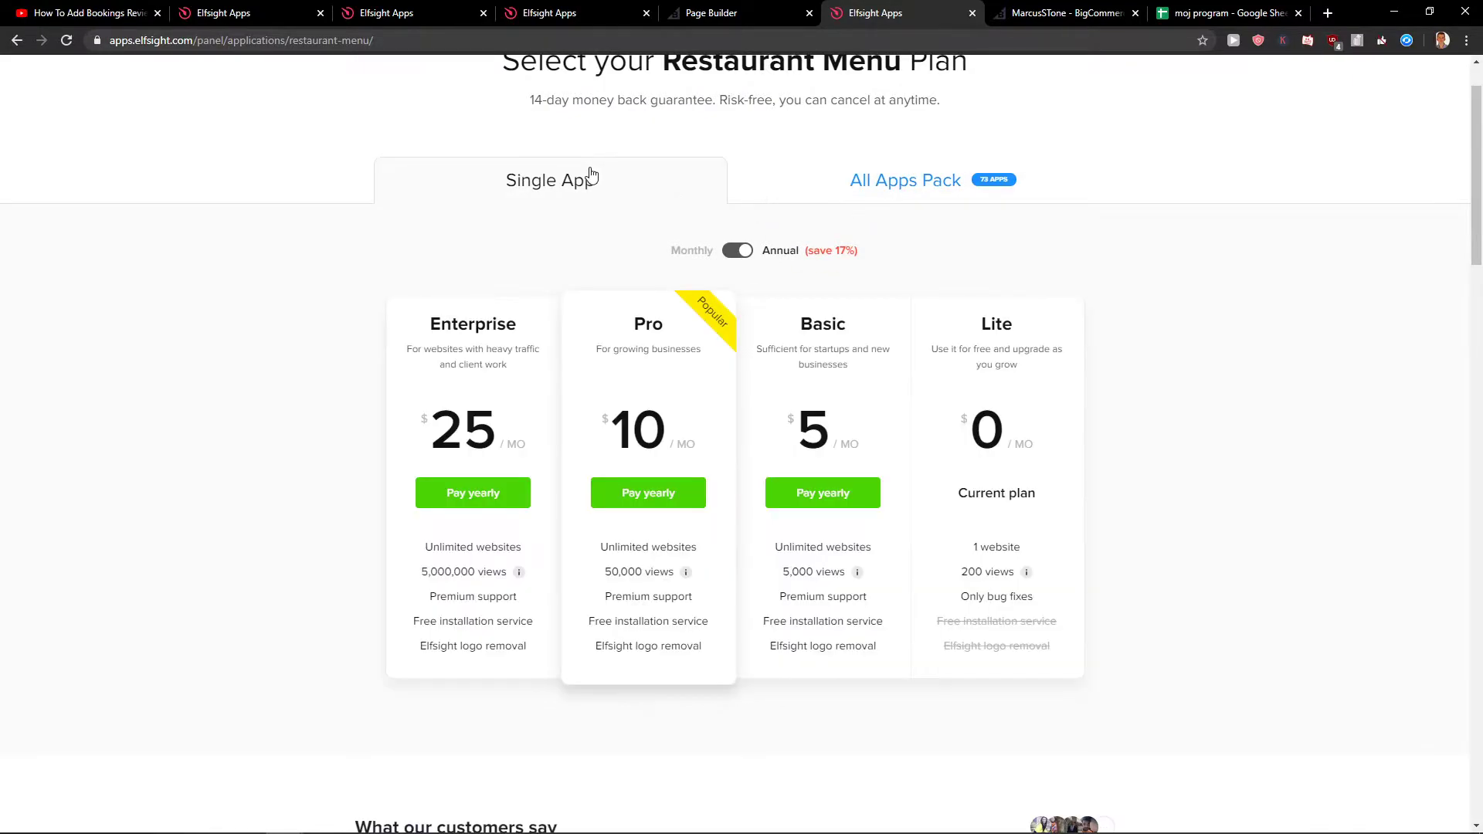
Copy the Elfsight embed code and drop an HTML block below the homepage banner in Page Builder.
left_click(288, 11)
left_click(655, 513)
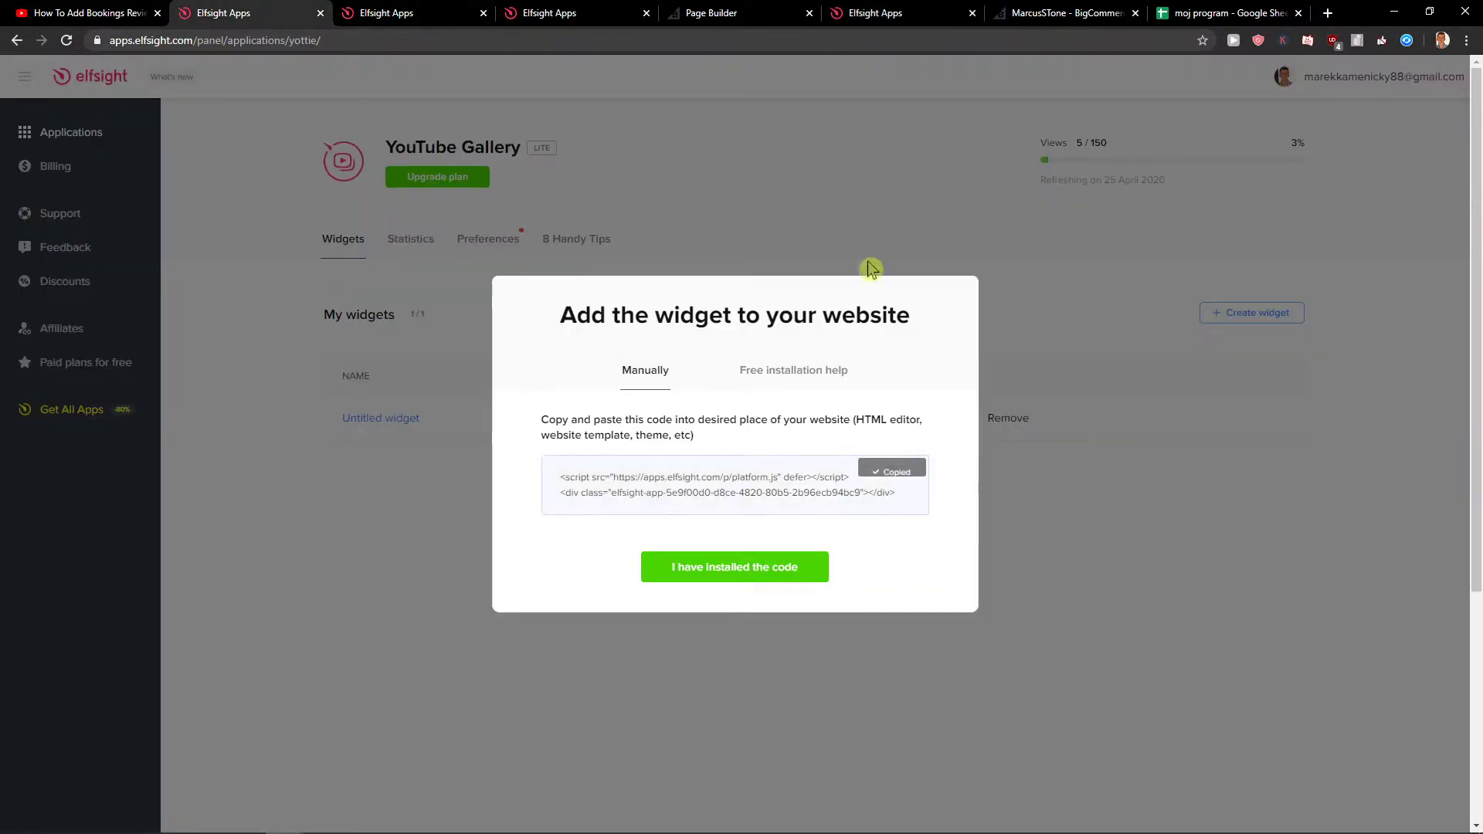
left_click(710, 13)
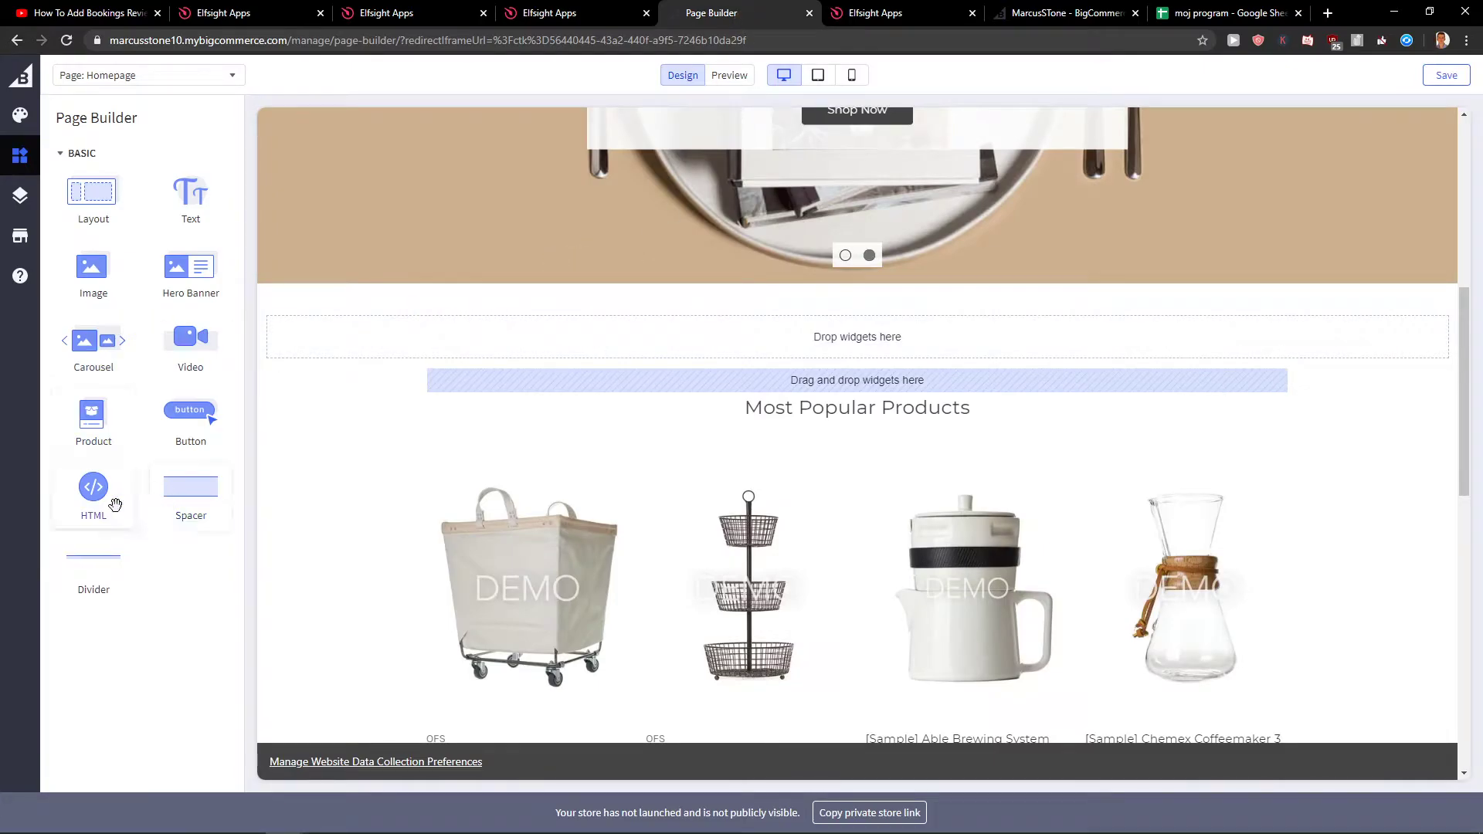
left_click_drag(106, 494, 684, 348)
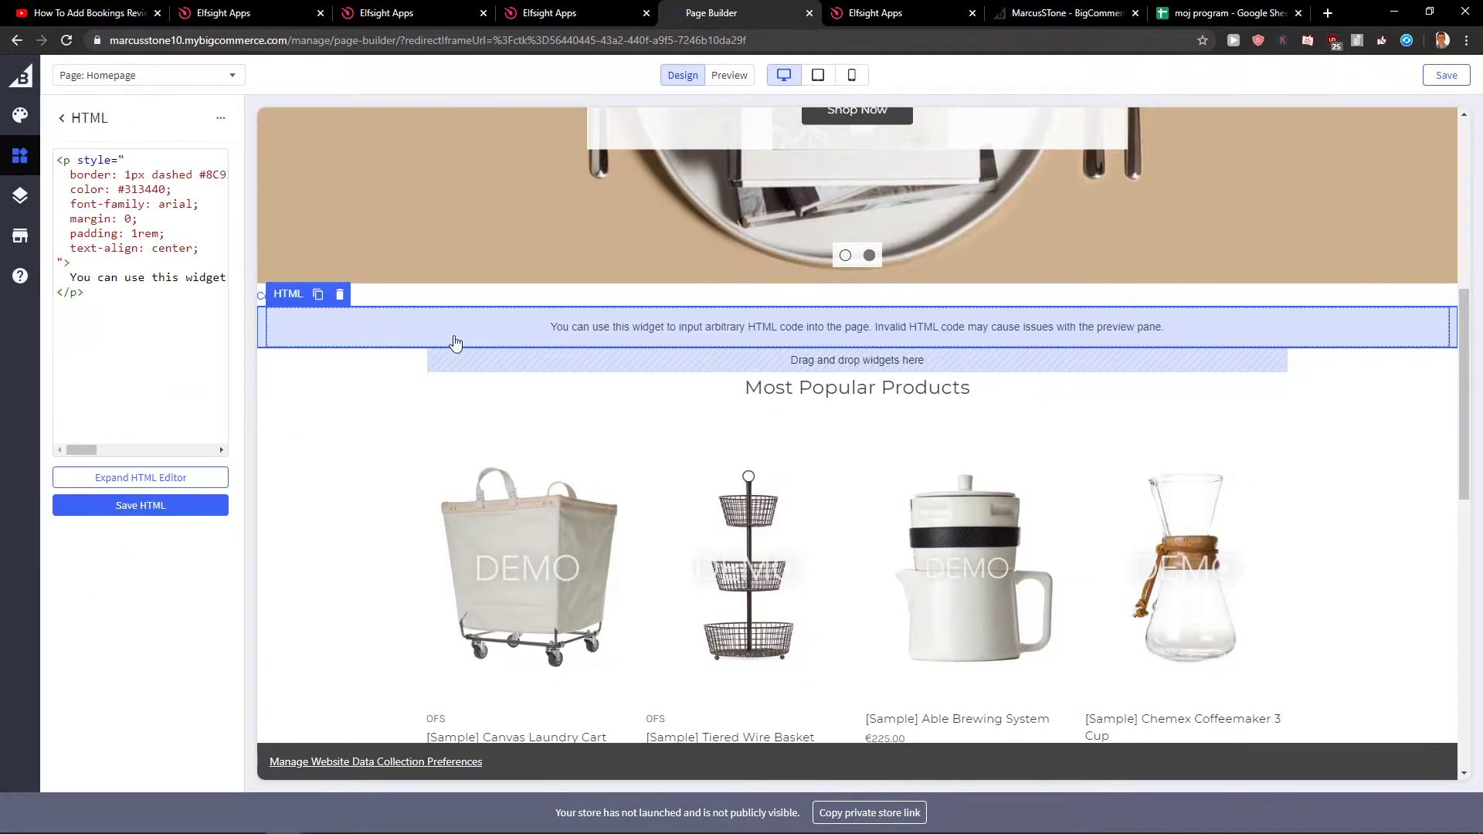
Replace the HTML block's default code with the Elfsight embed code, save it and save the homepage.
left_click(183, 293)
key("ctrl+a")
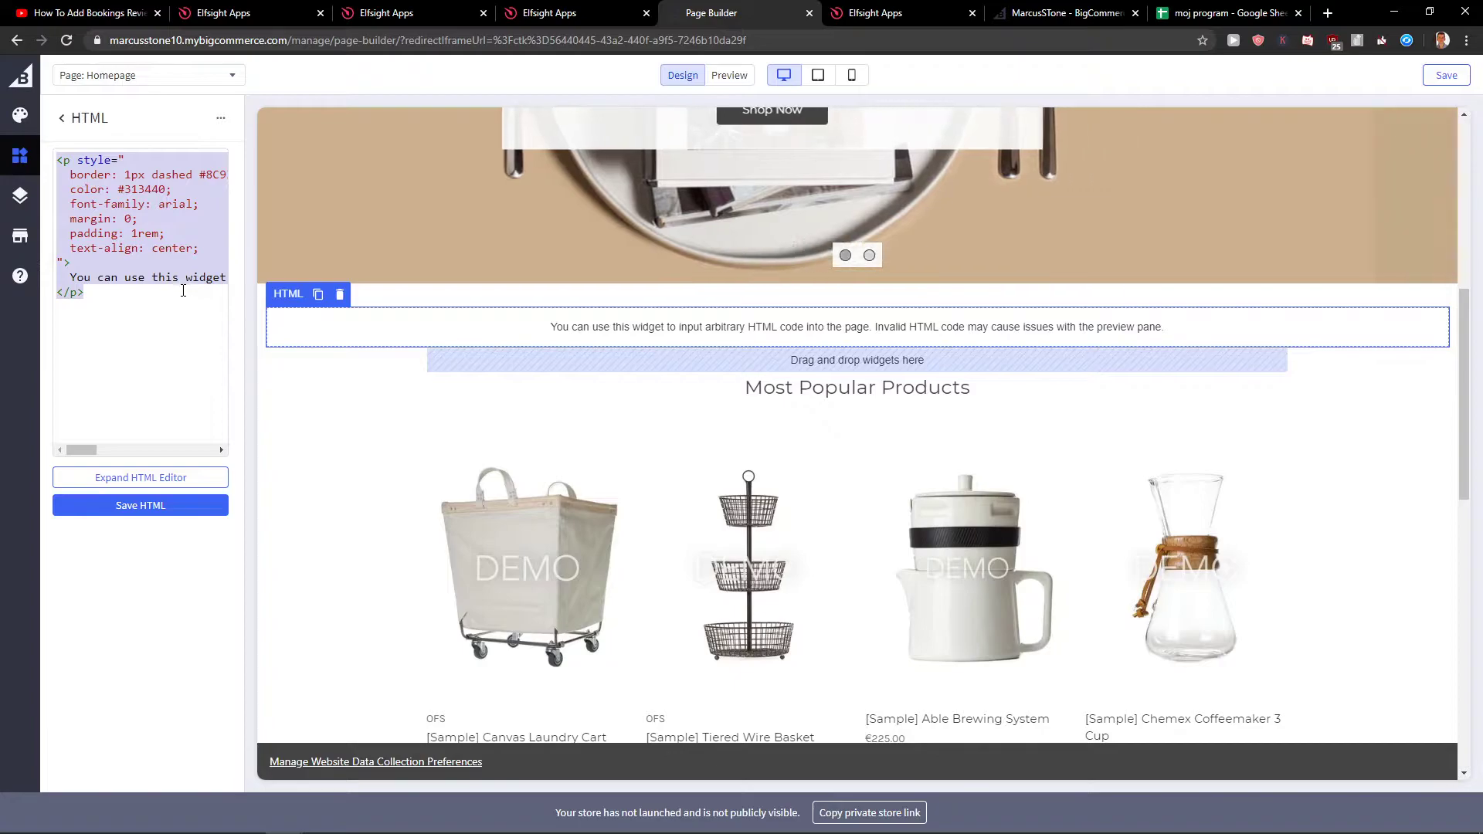
key("ctrl+v")
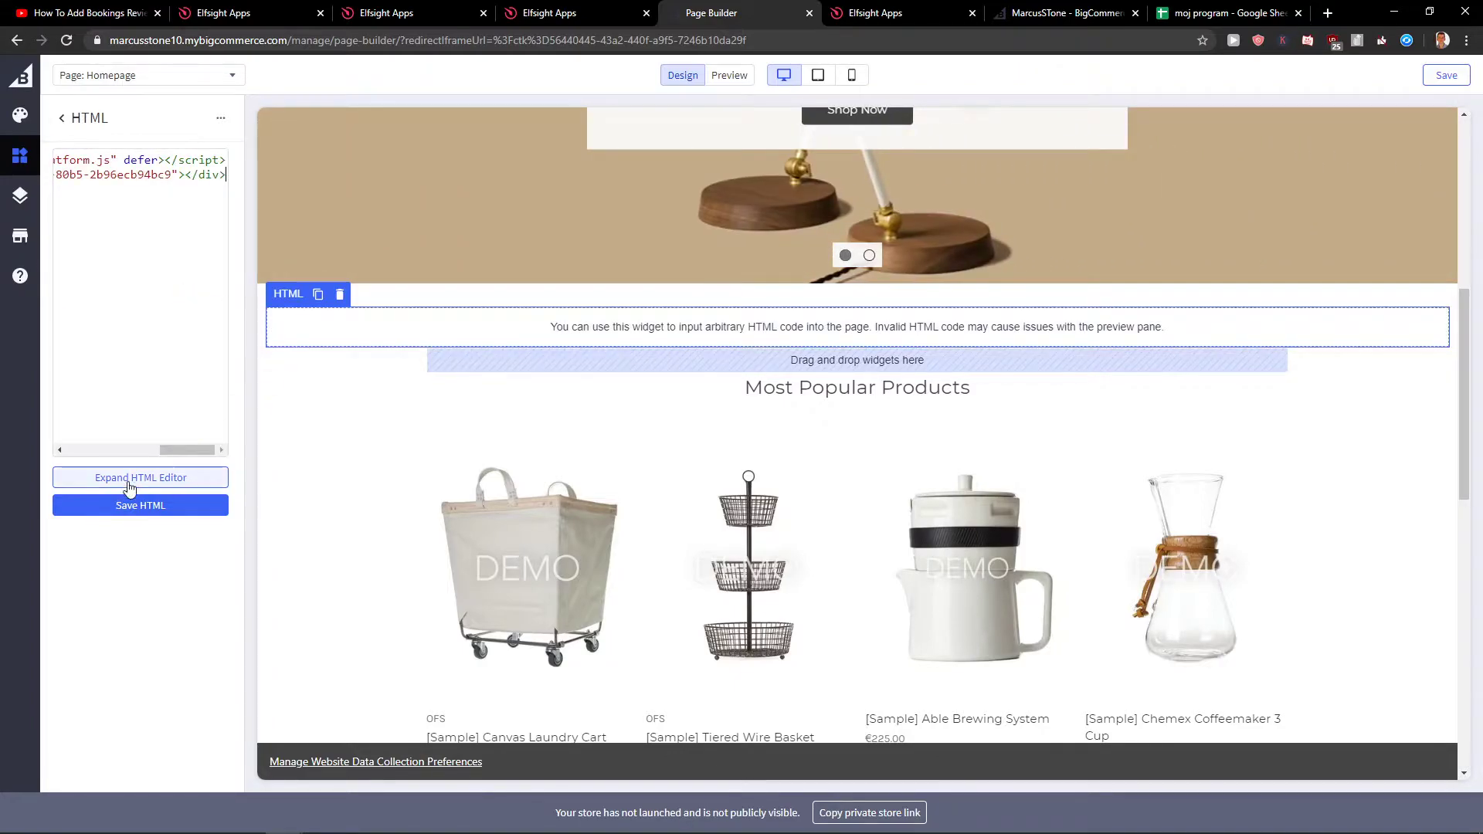
left_click(127, 480)
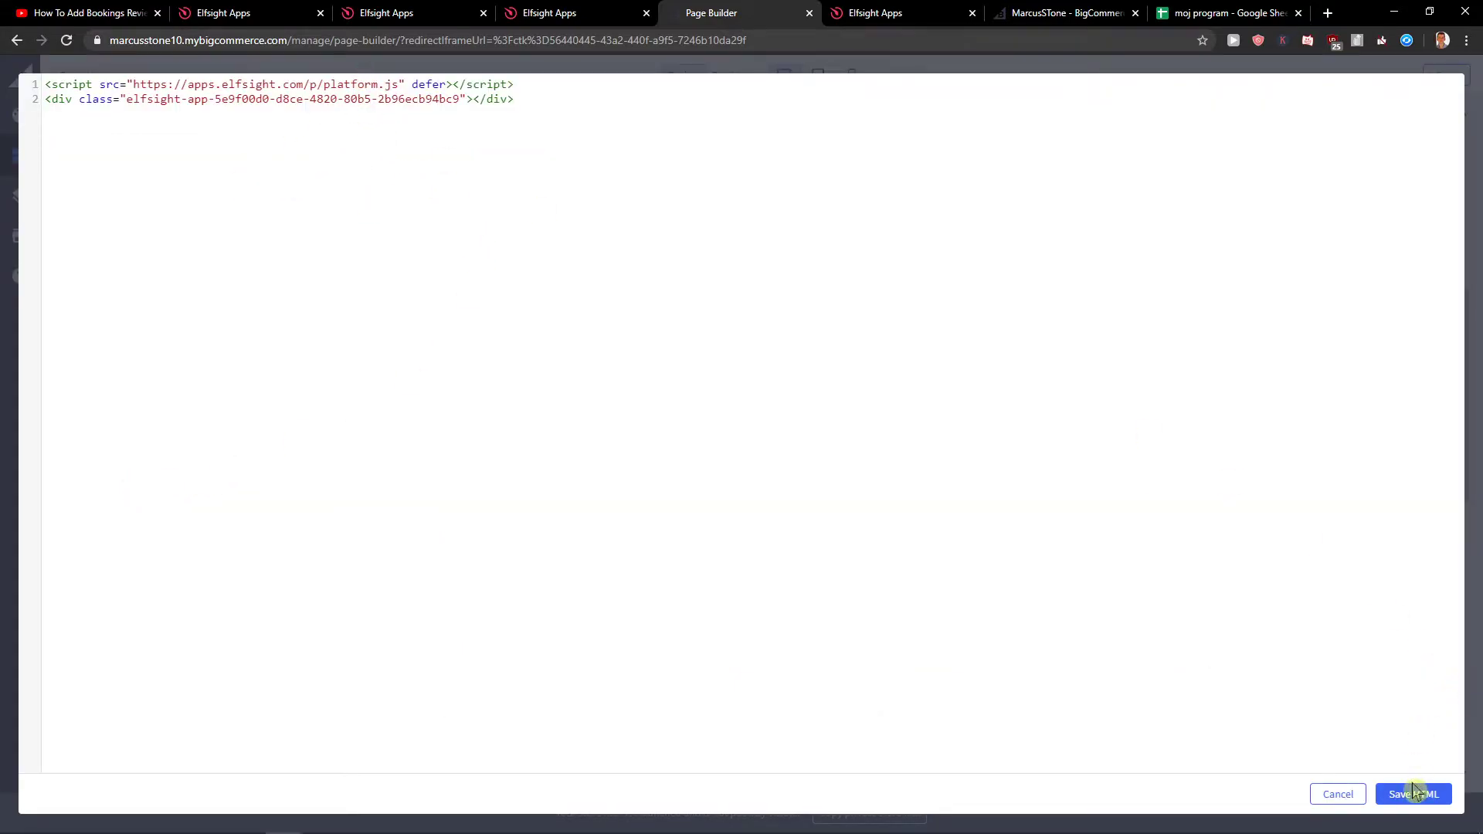
left_click(386, 14)
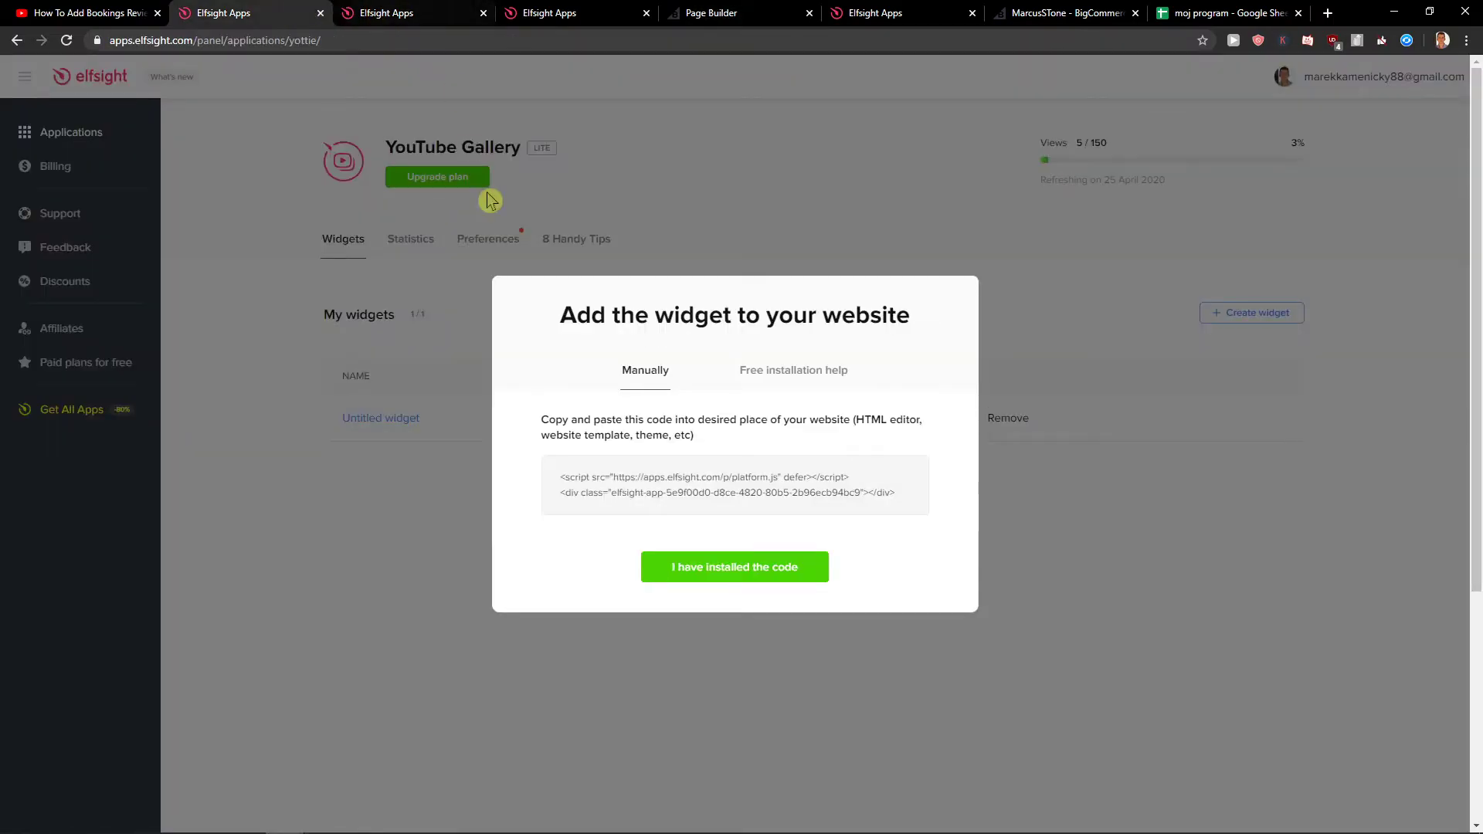
left_click(711, 13)
left_click(1437, 796)
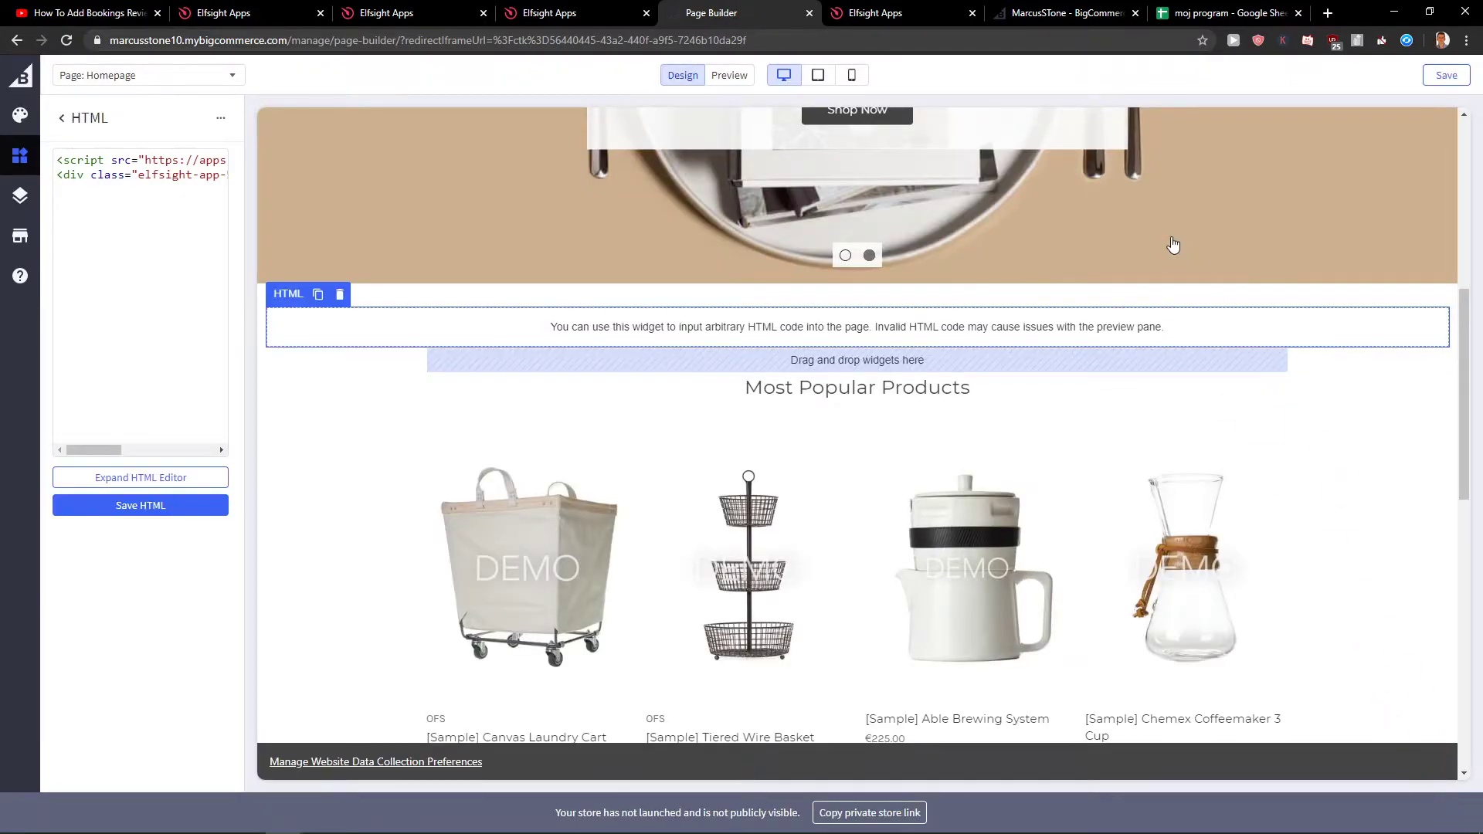
left_click(1446, 76)
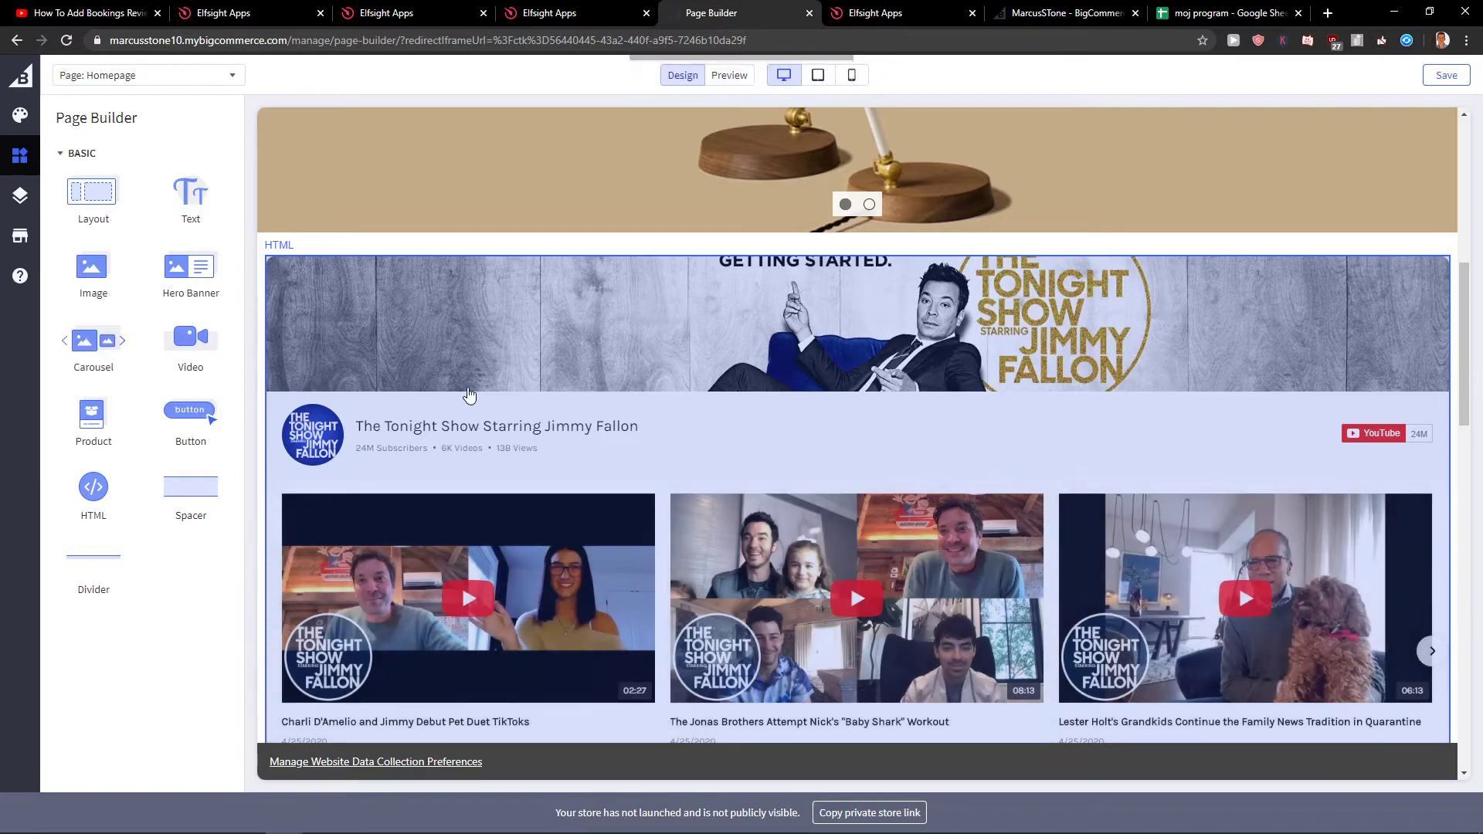
Scroll the saved homepage to check The Tonight Show YouTube video gallery.
scroll(472, 396, "down", 1)
scroll(541, 464, "down", 3)
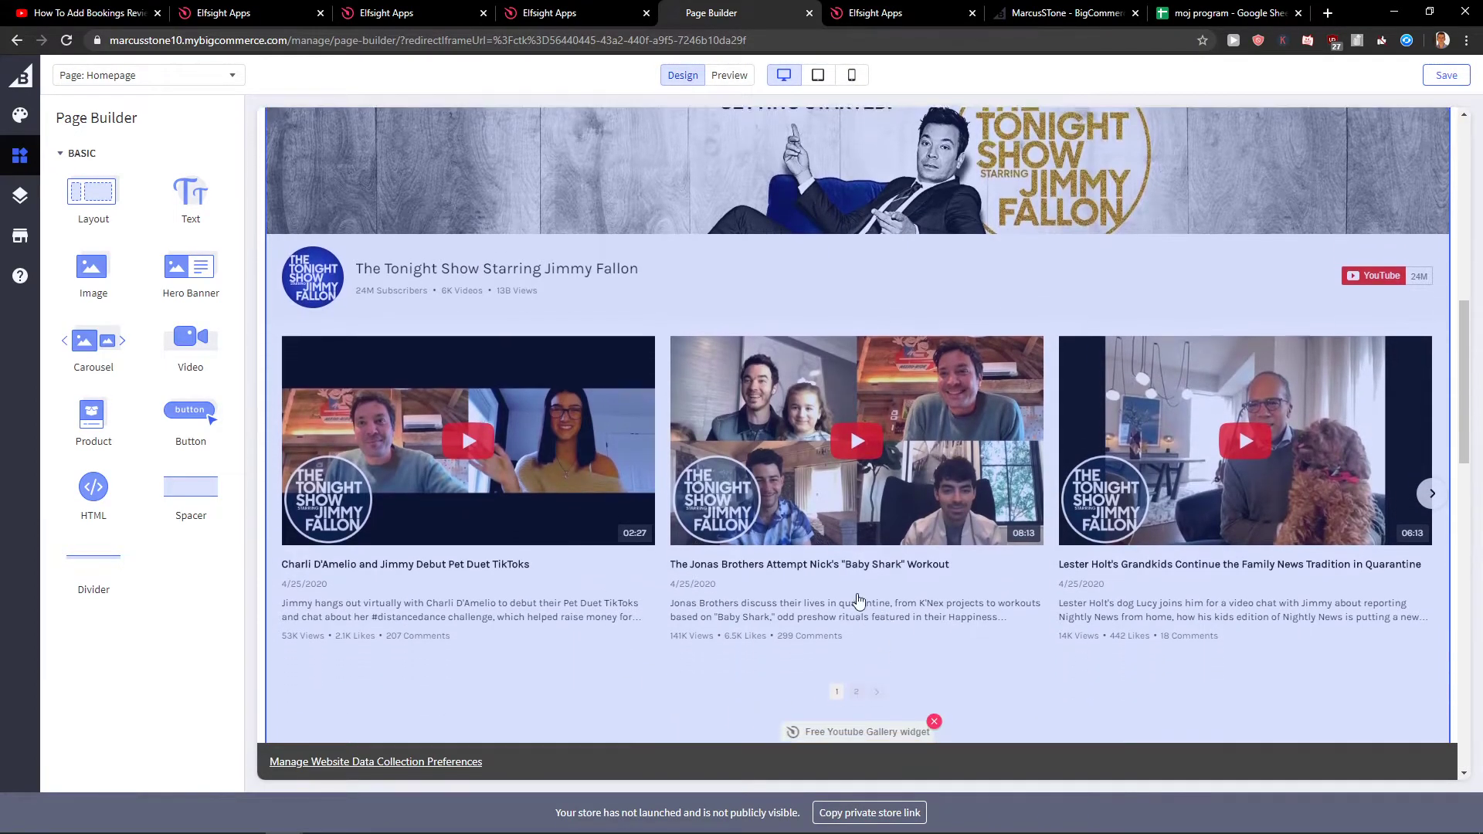
scroll(581, 517, "up", 3)
scroll(576, 515, "down", 2)
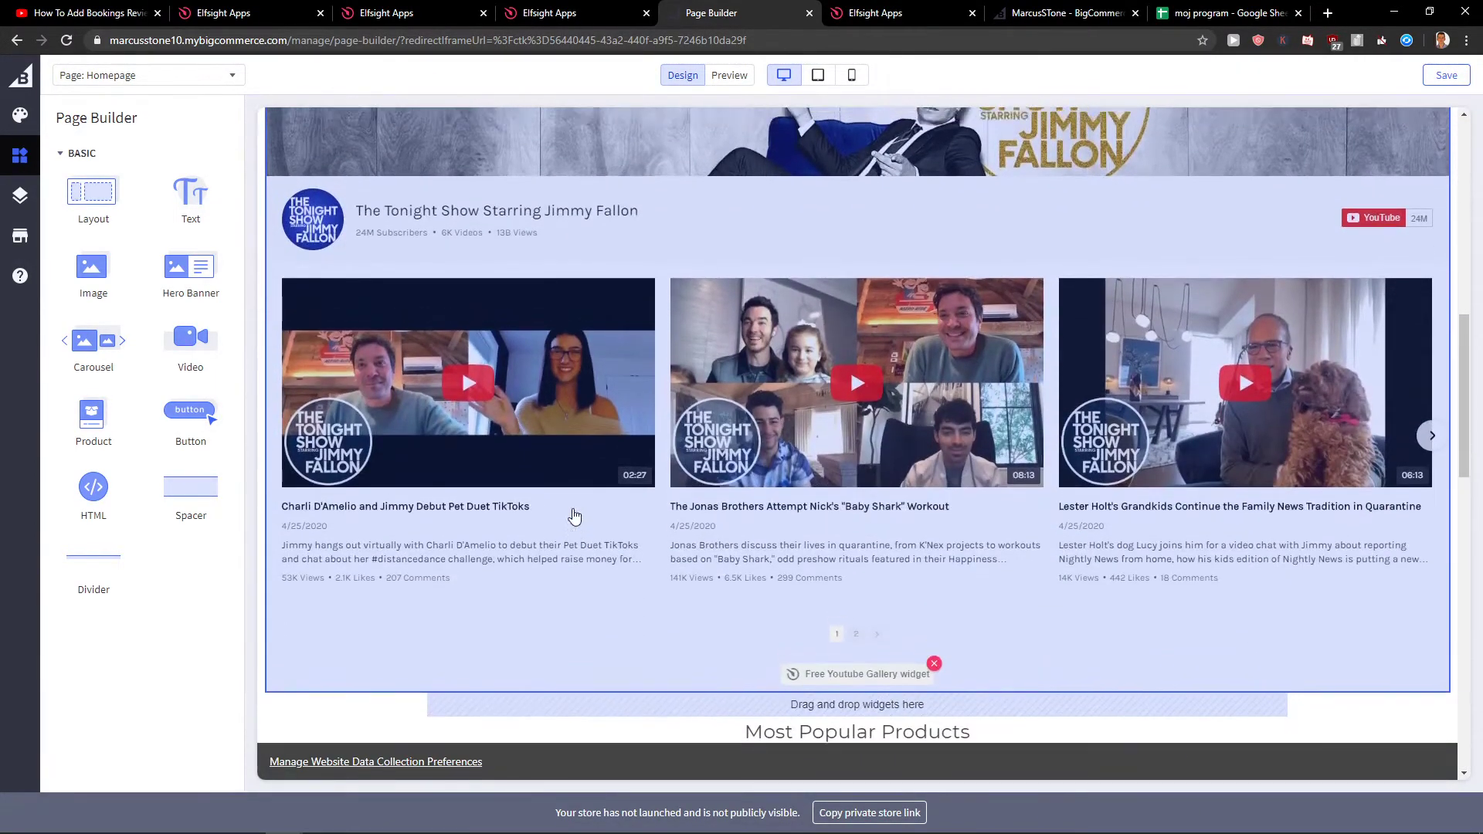
scroll(571, 513, "up", 2)
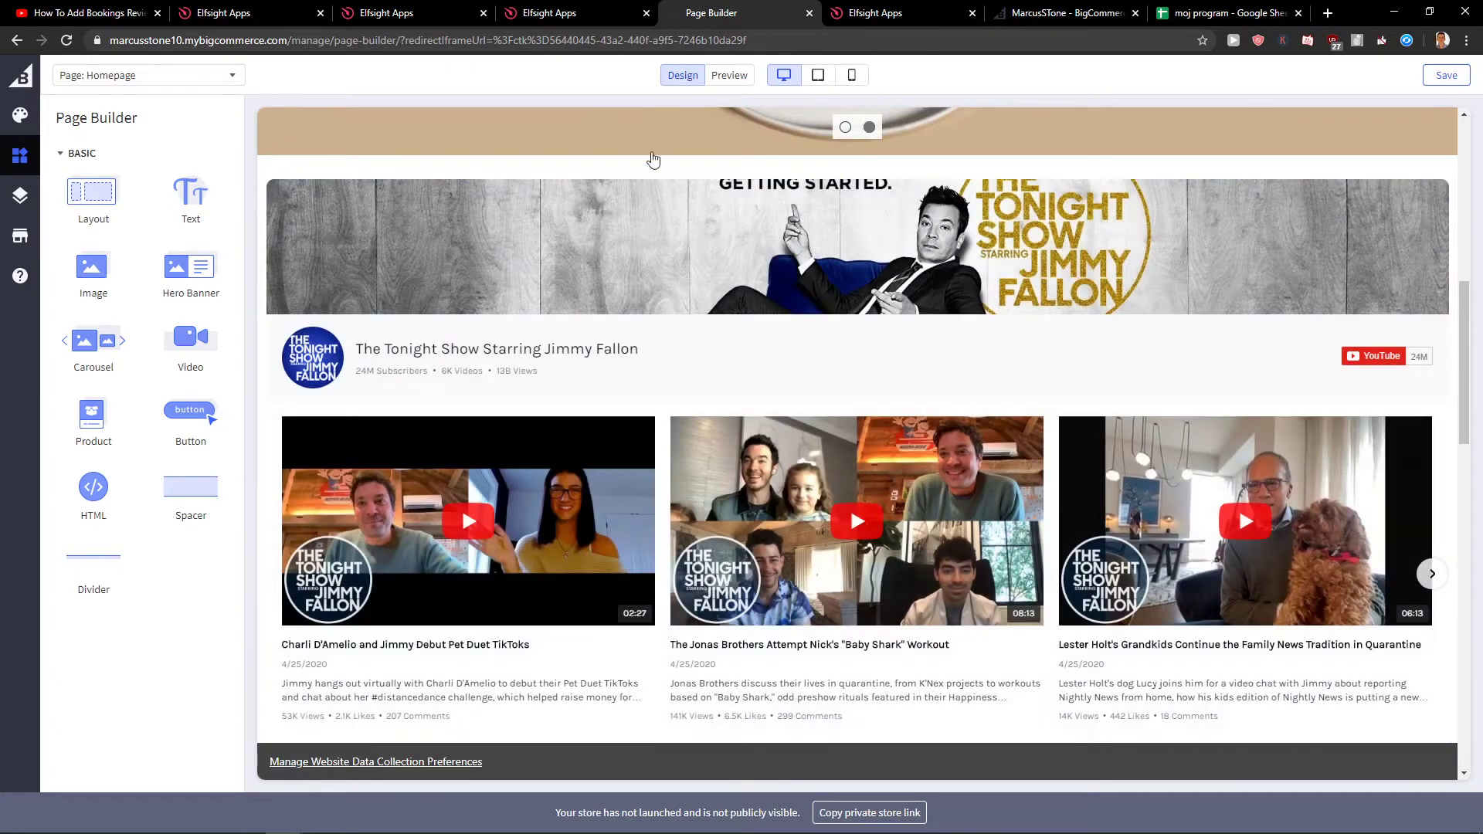
Look through the open Elfsight tabs and close the spare Elfsight Apps tab.
left_click(874, 13)
left_click(757, 10)
left_click(540, 11)
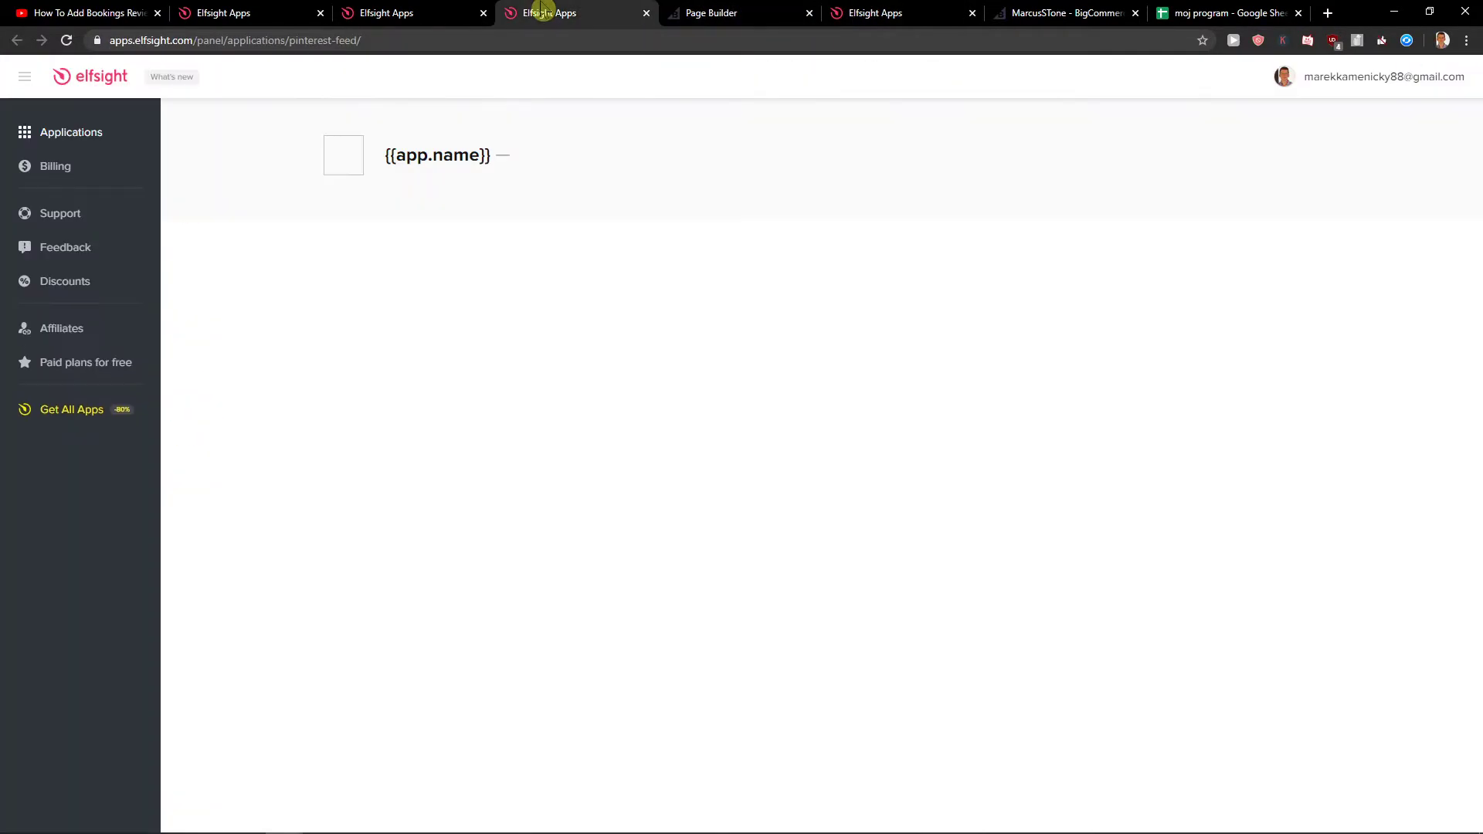
left_click(757, 11)
left_click(647, 13)
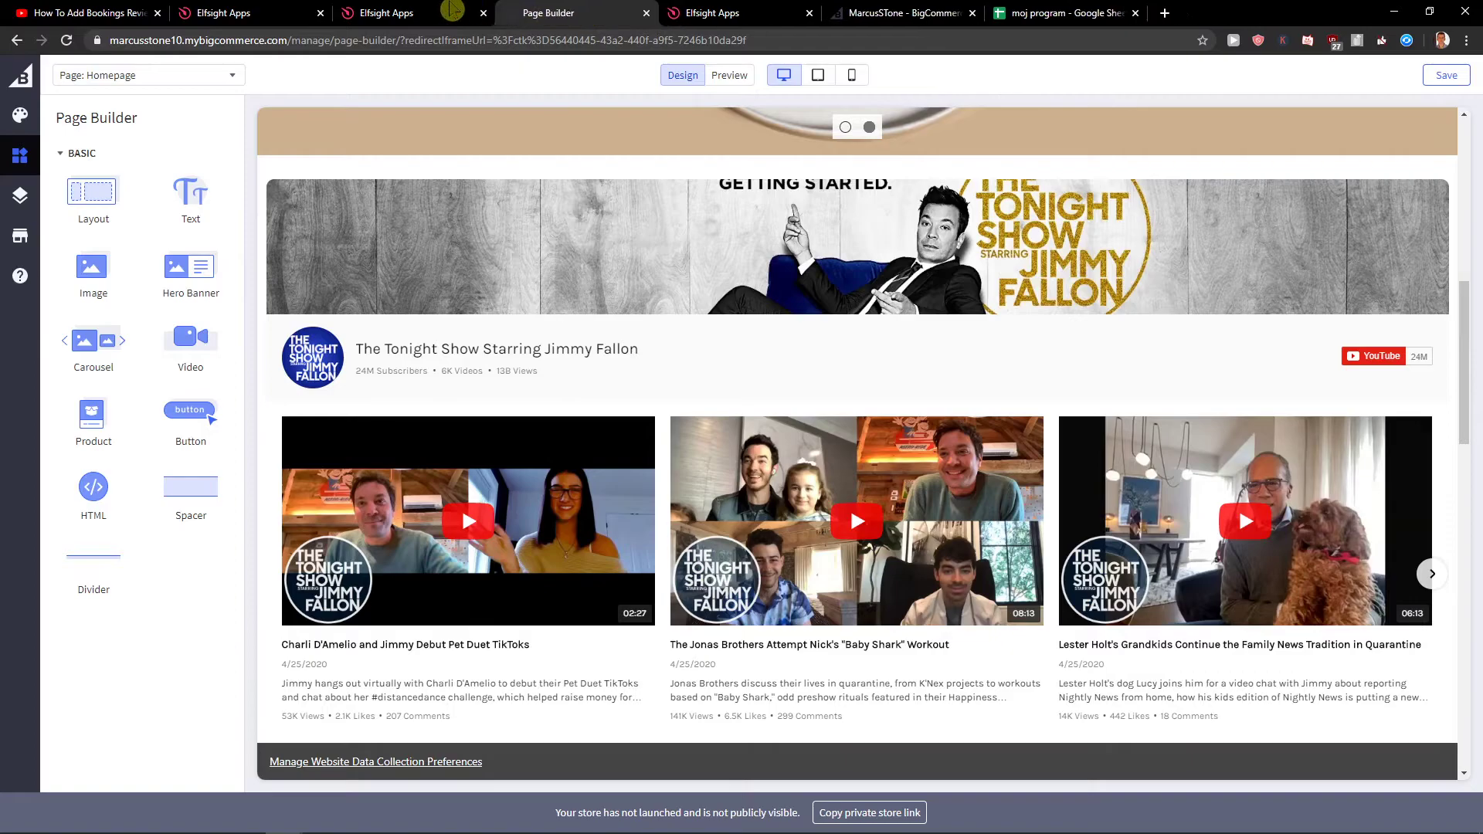
scroll(670, 443, "down", 1)
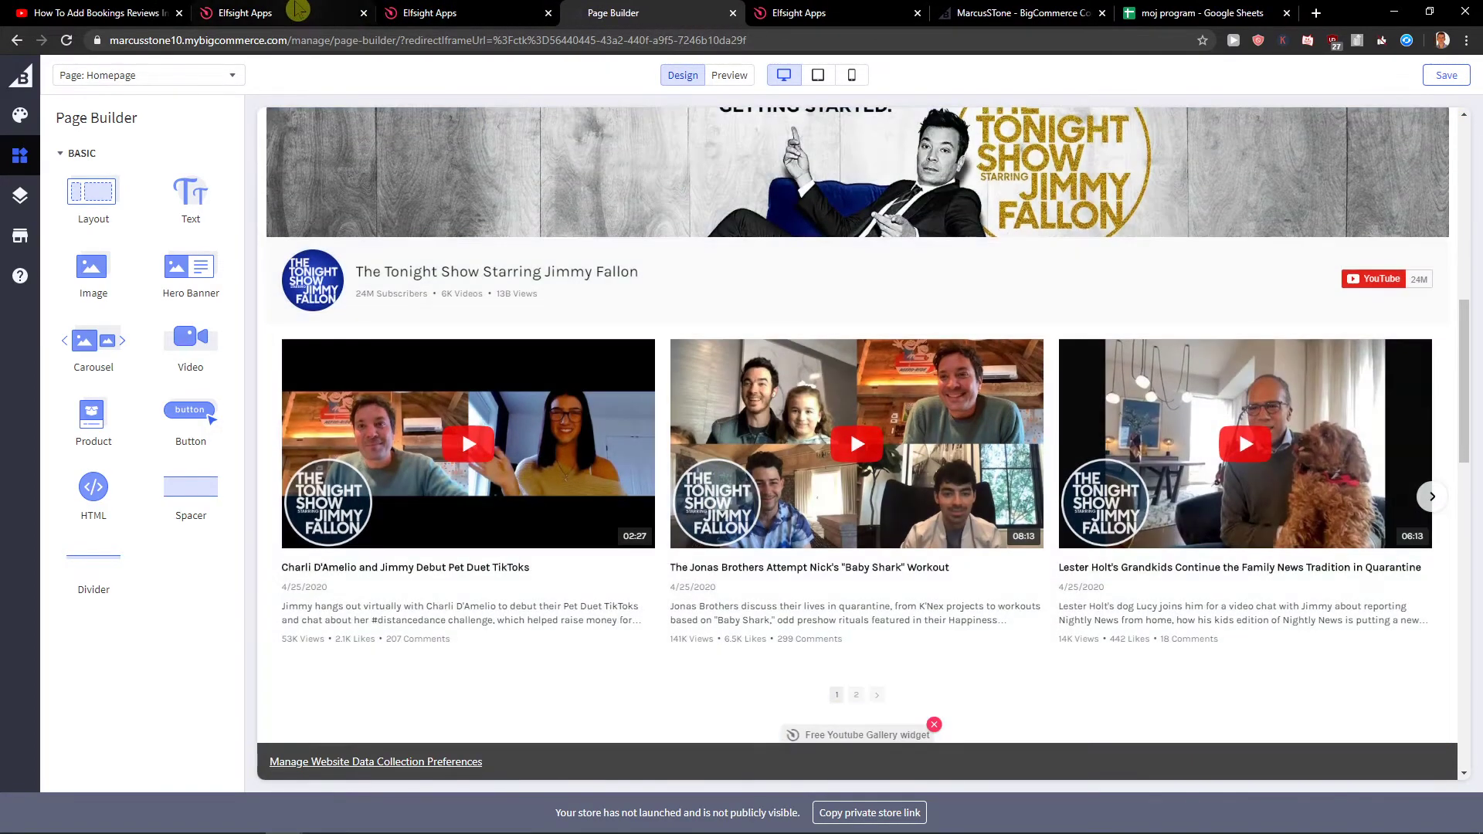
left_click(390, 11)
Dismiss the embed dialog, cancel the editor and remove the Untitled YouTube Gallery widget.
left_click(549, 13)
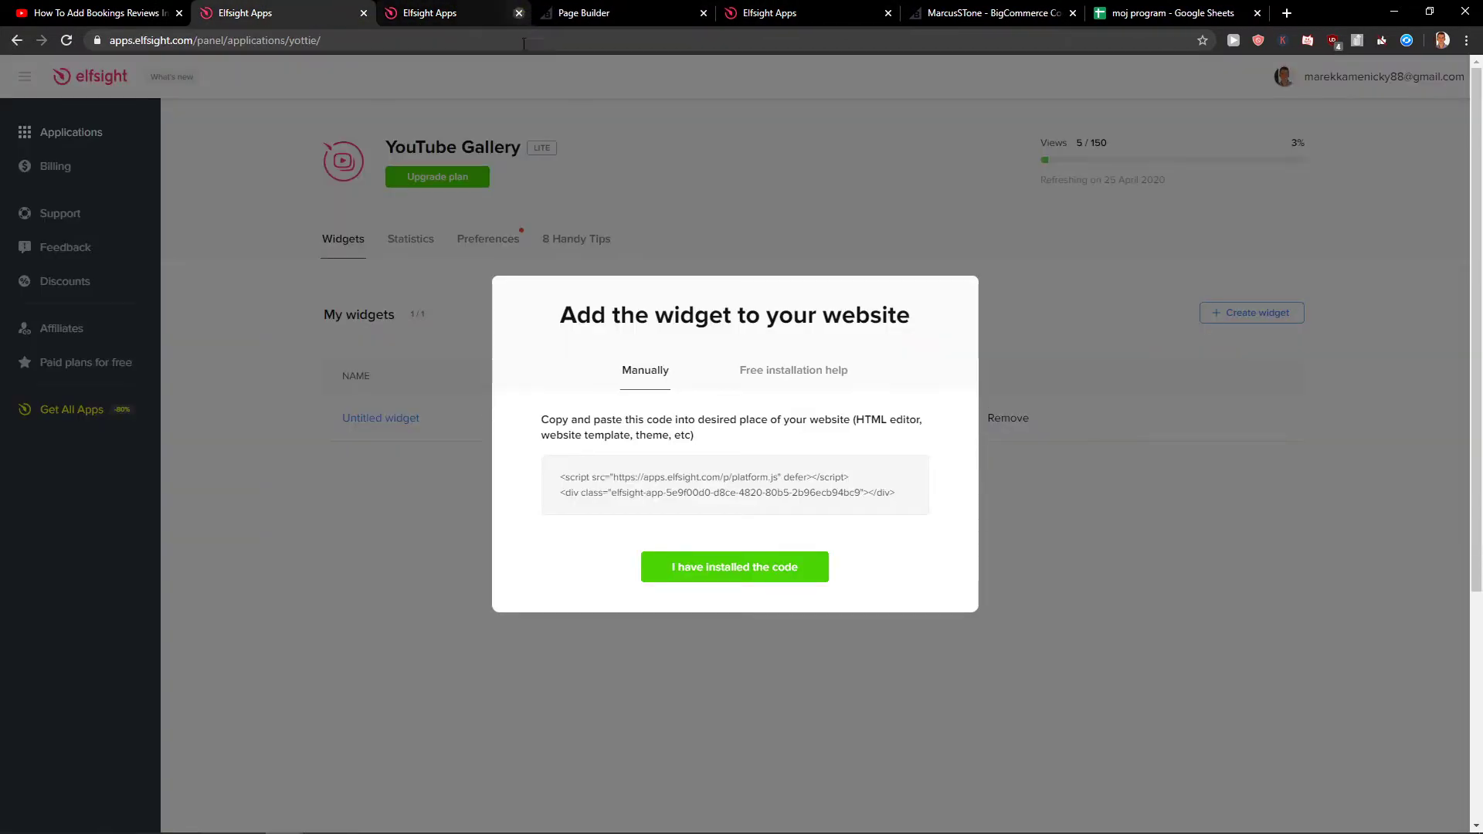
left_click(462, 174)
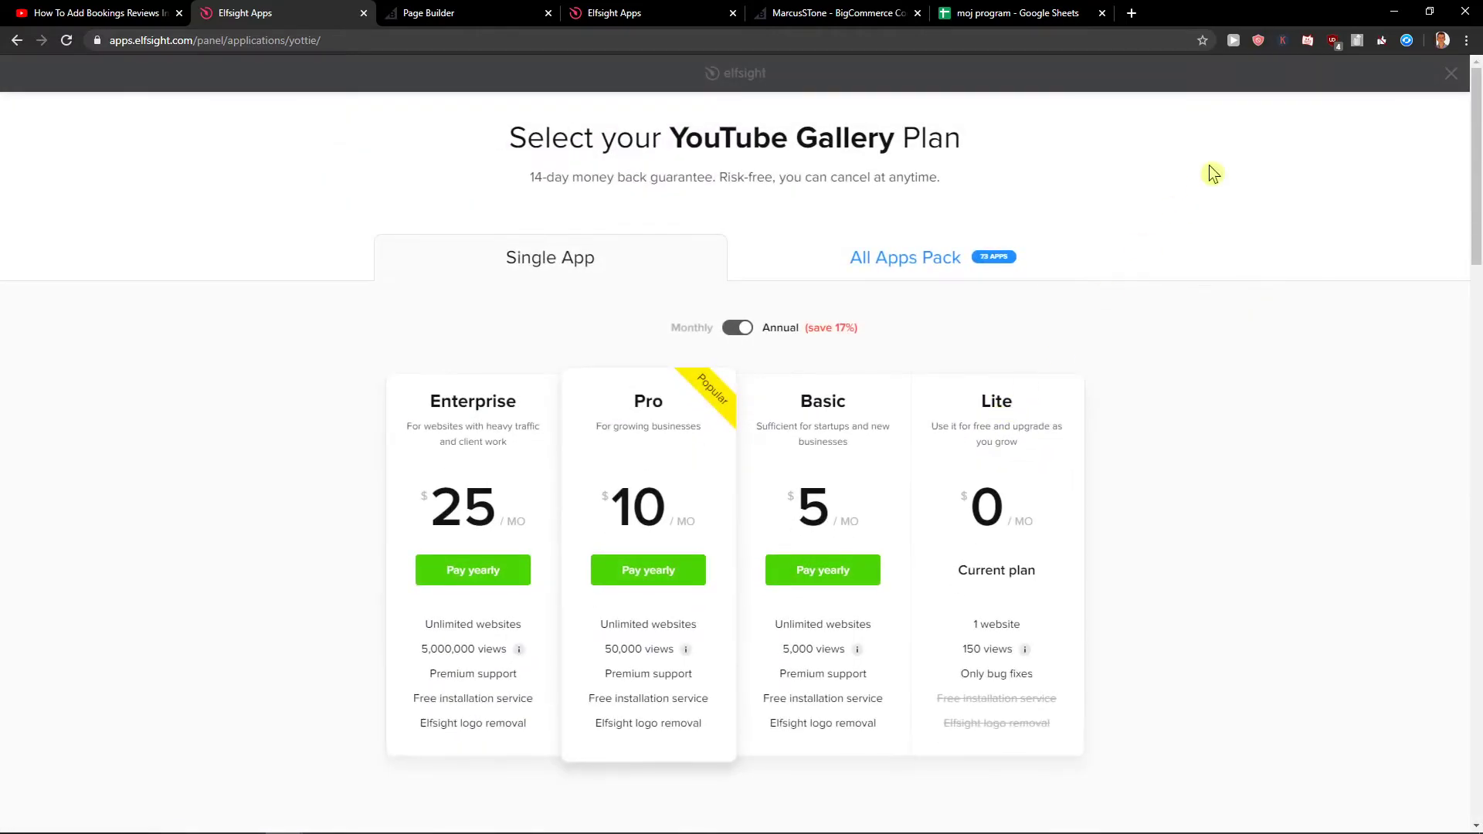
key("alt+Left")
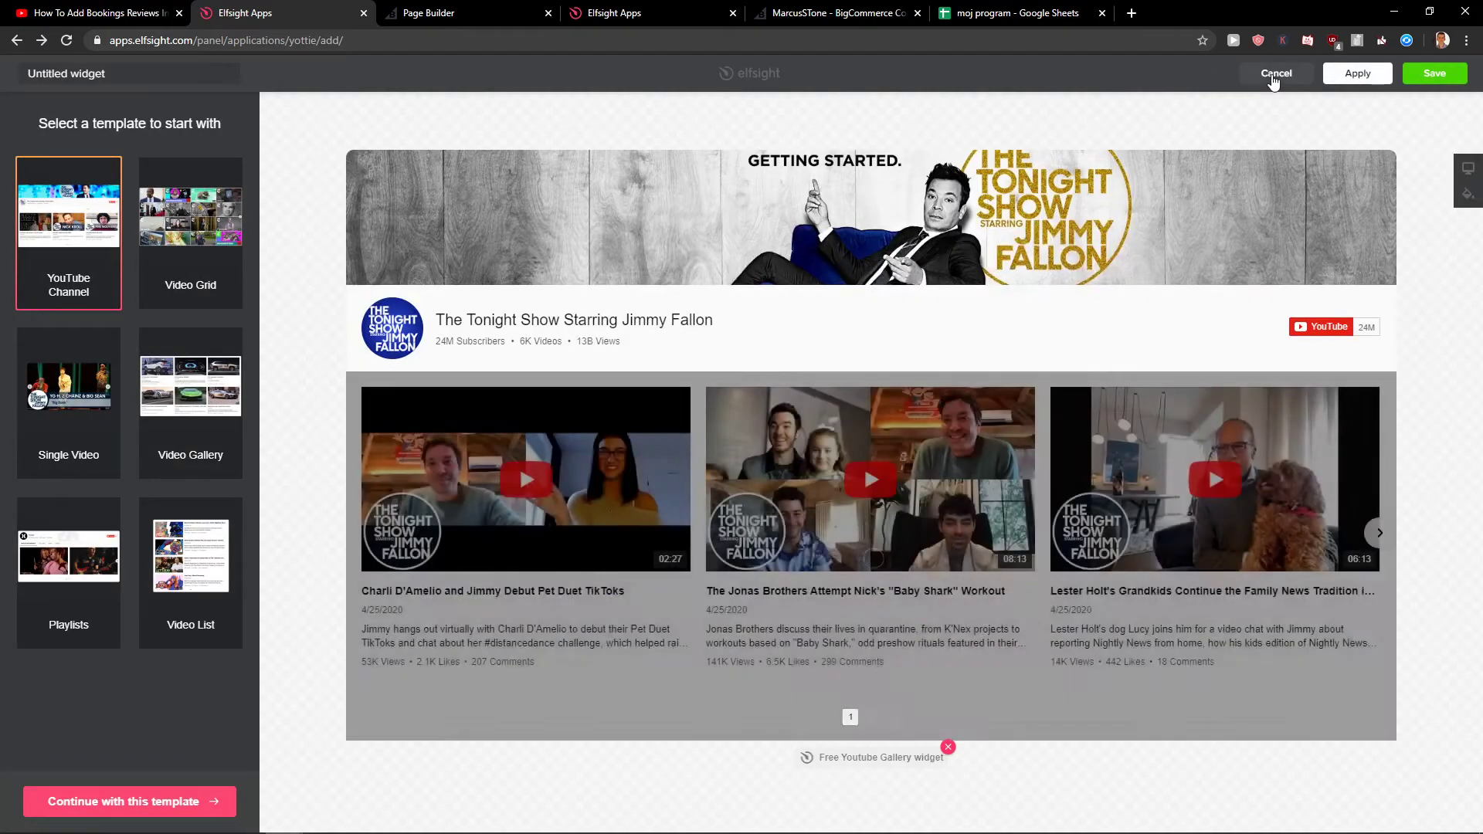
left_click(1273, 75)
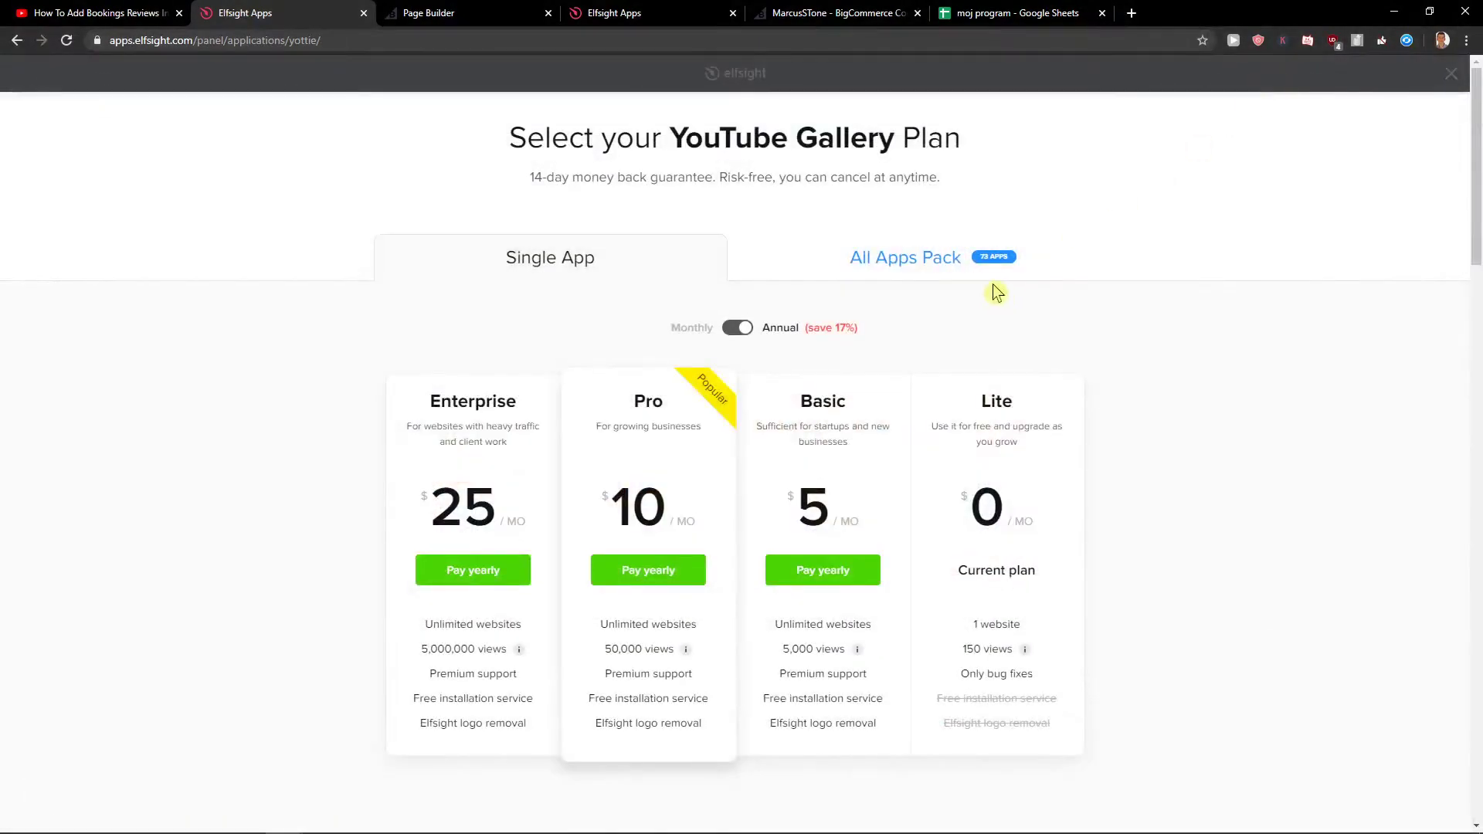
left_click(1451, 74)
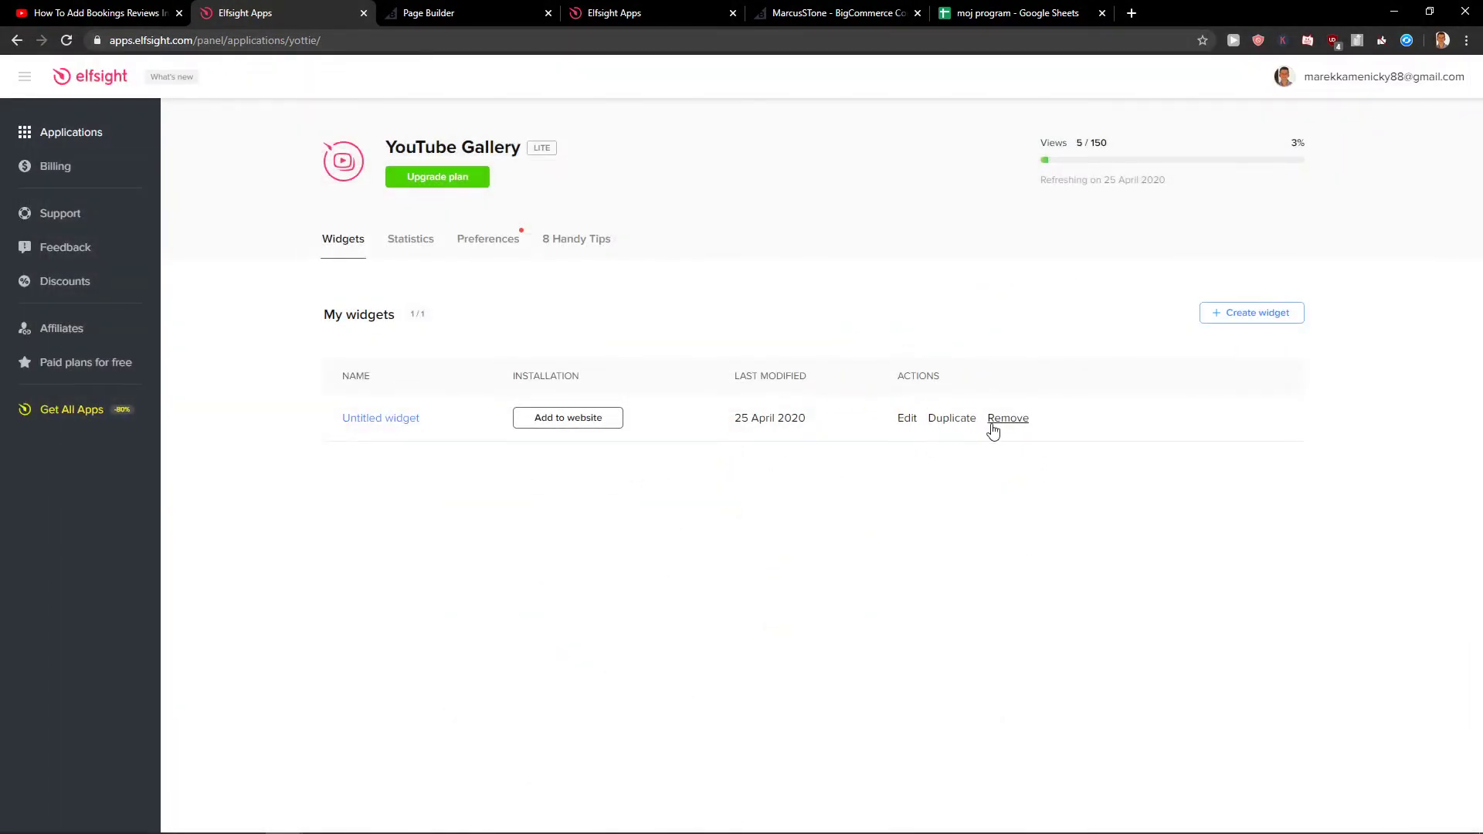
left_click(997, 418)
Open Applications, then check All Apps Pack prices: Enterprise $75, Pro $30, Basic $15 per month.
left_click(53, 147)
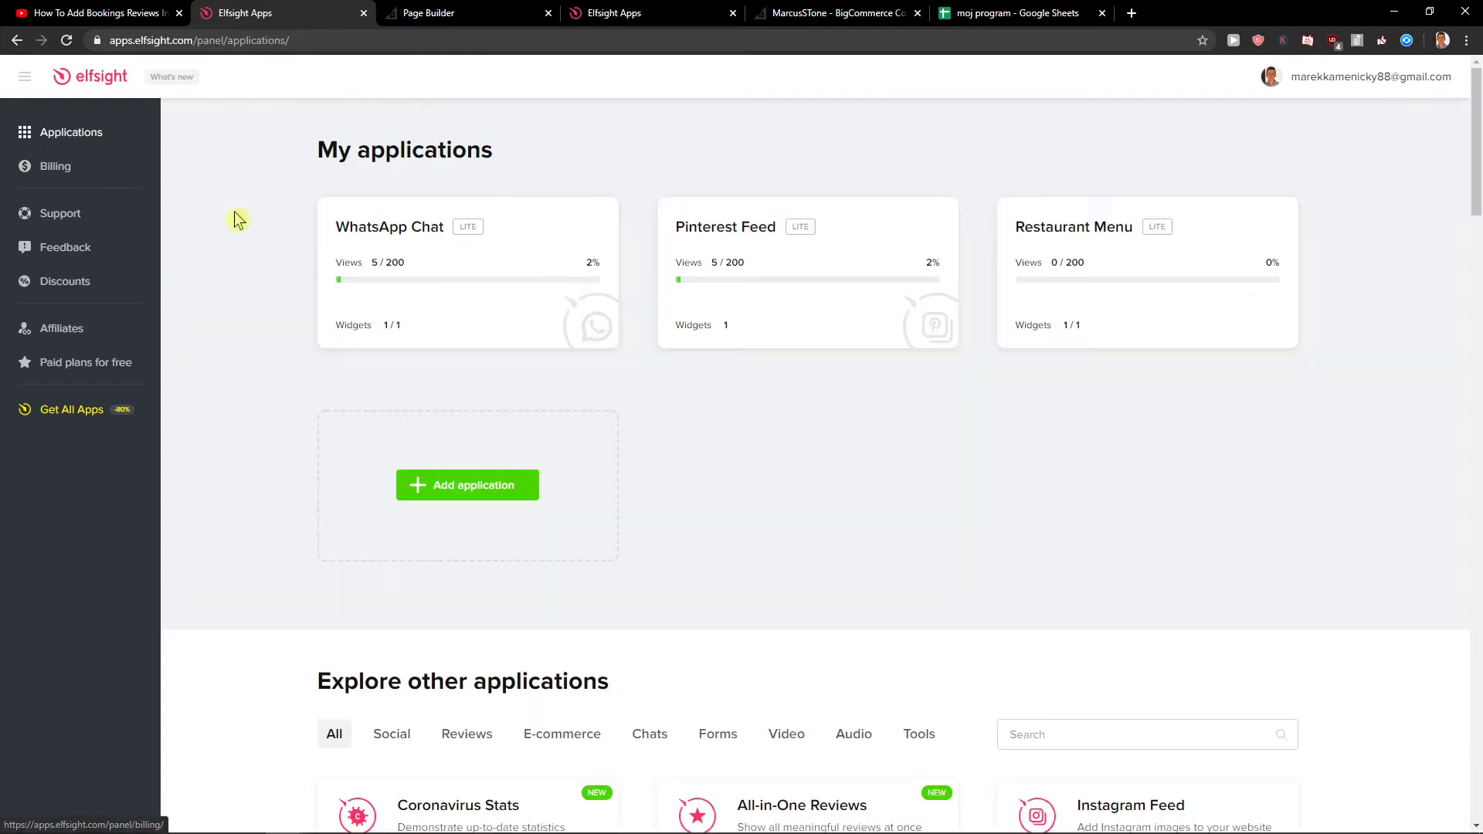
scroll(629, 441, "down", 8)
left_click(642, 9)
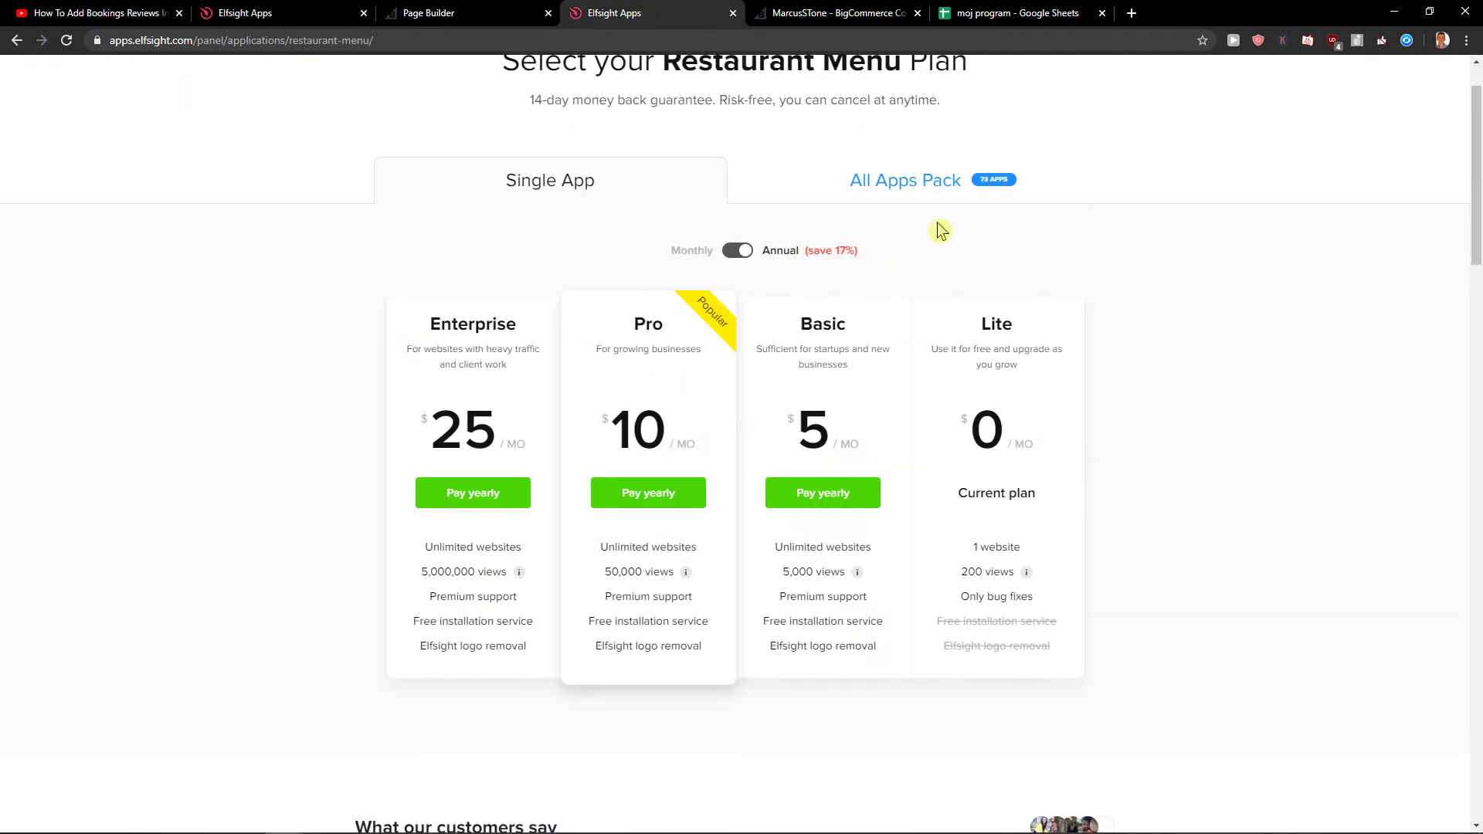
left_click(948, 201)
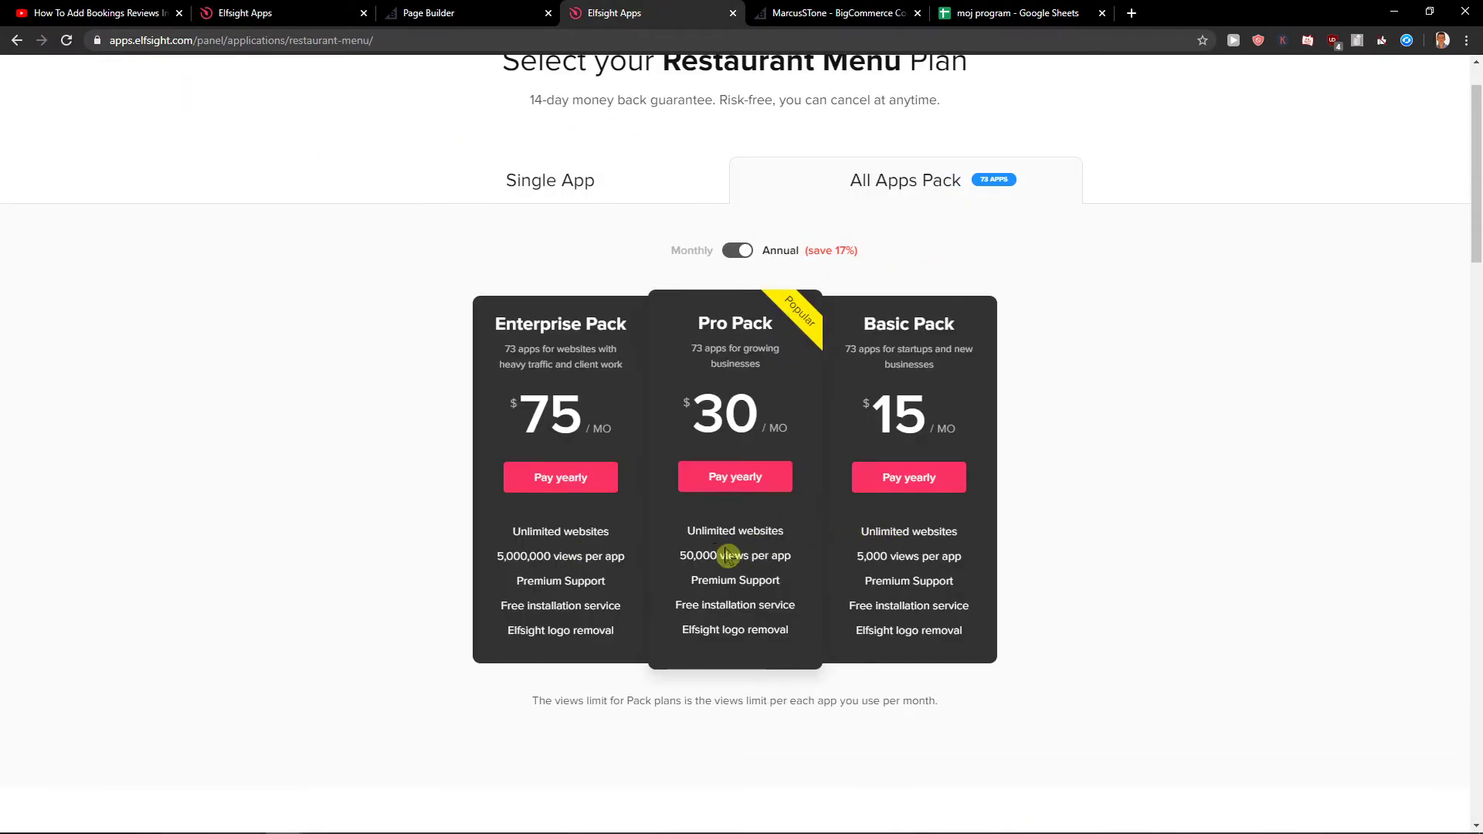
Scroll through the Explore applications catalogue, then open two installed apps in background tabs.
left_click(282, 12)
scroll(618, 278, "down", 5)
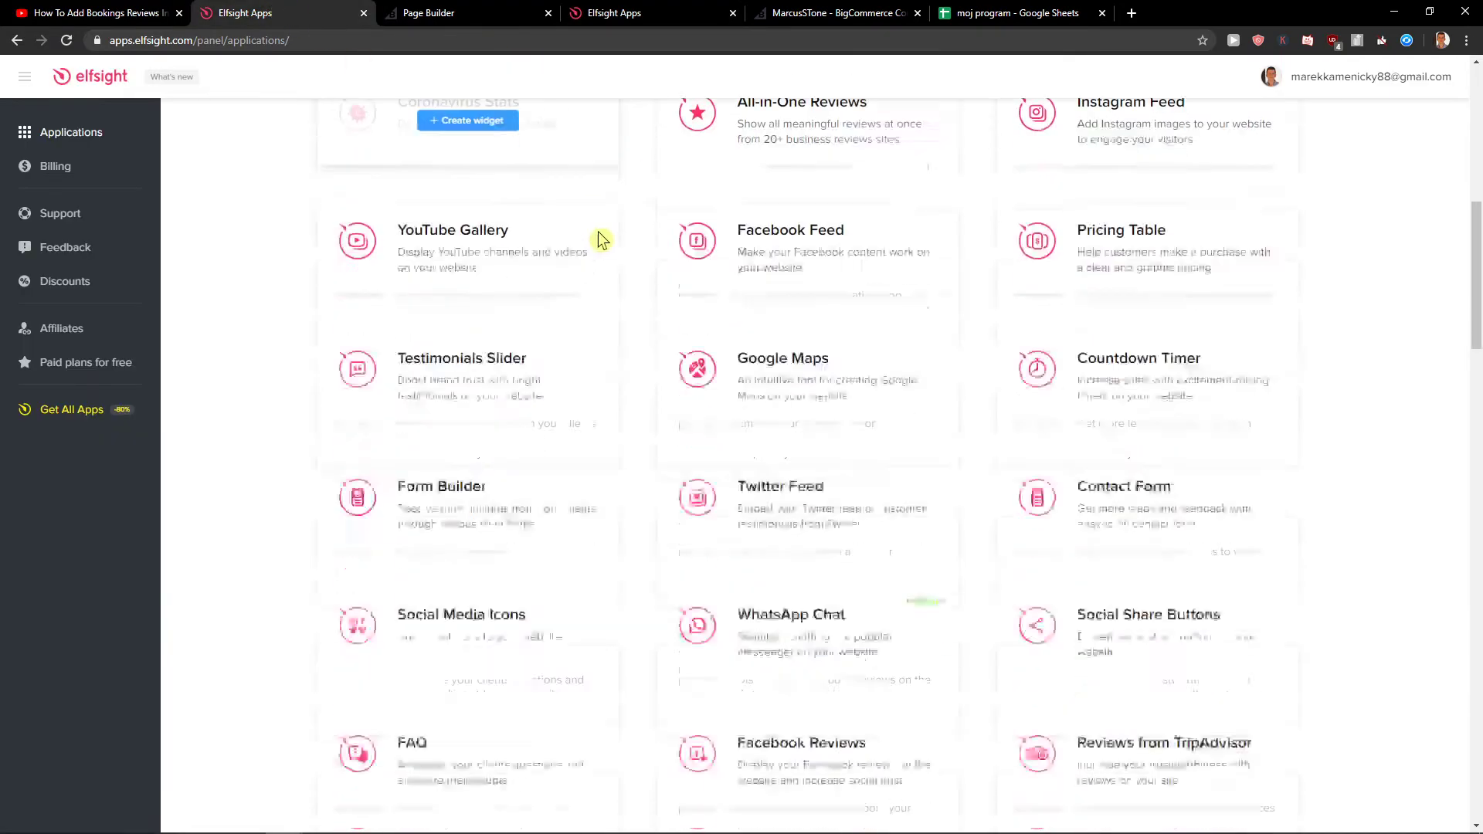
scroll(617, 291, "down", 2)
scroll(617, 291, "up", 7)
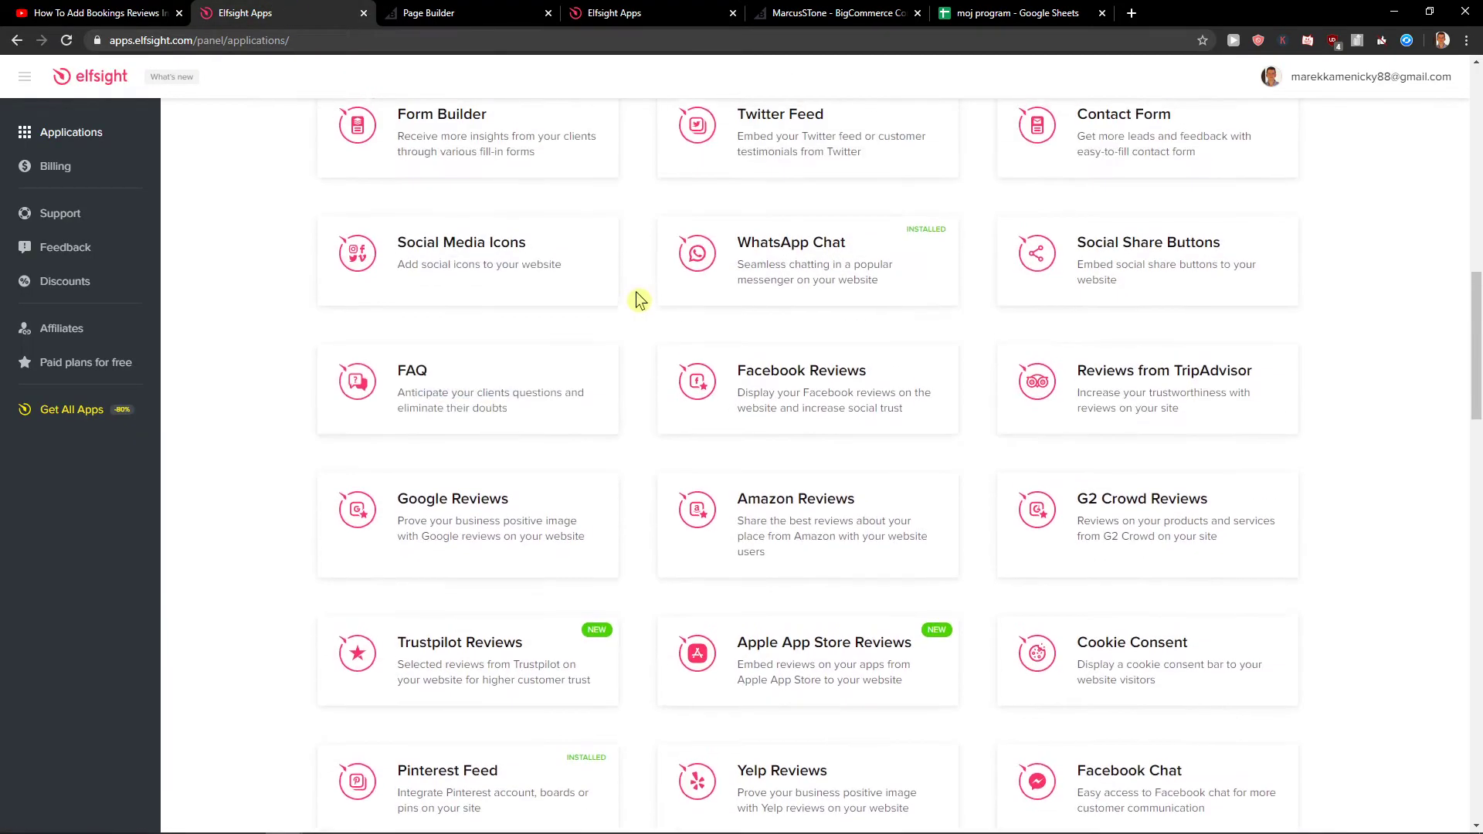
scroll(622, 292, "down", 5)
scroll(622, 292, "down", 12)
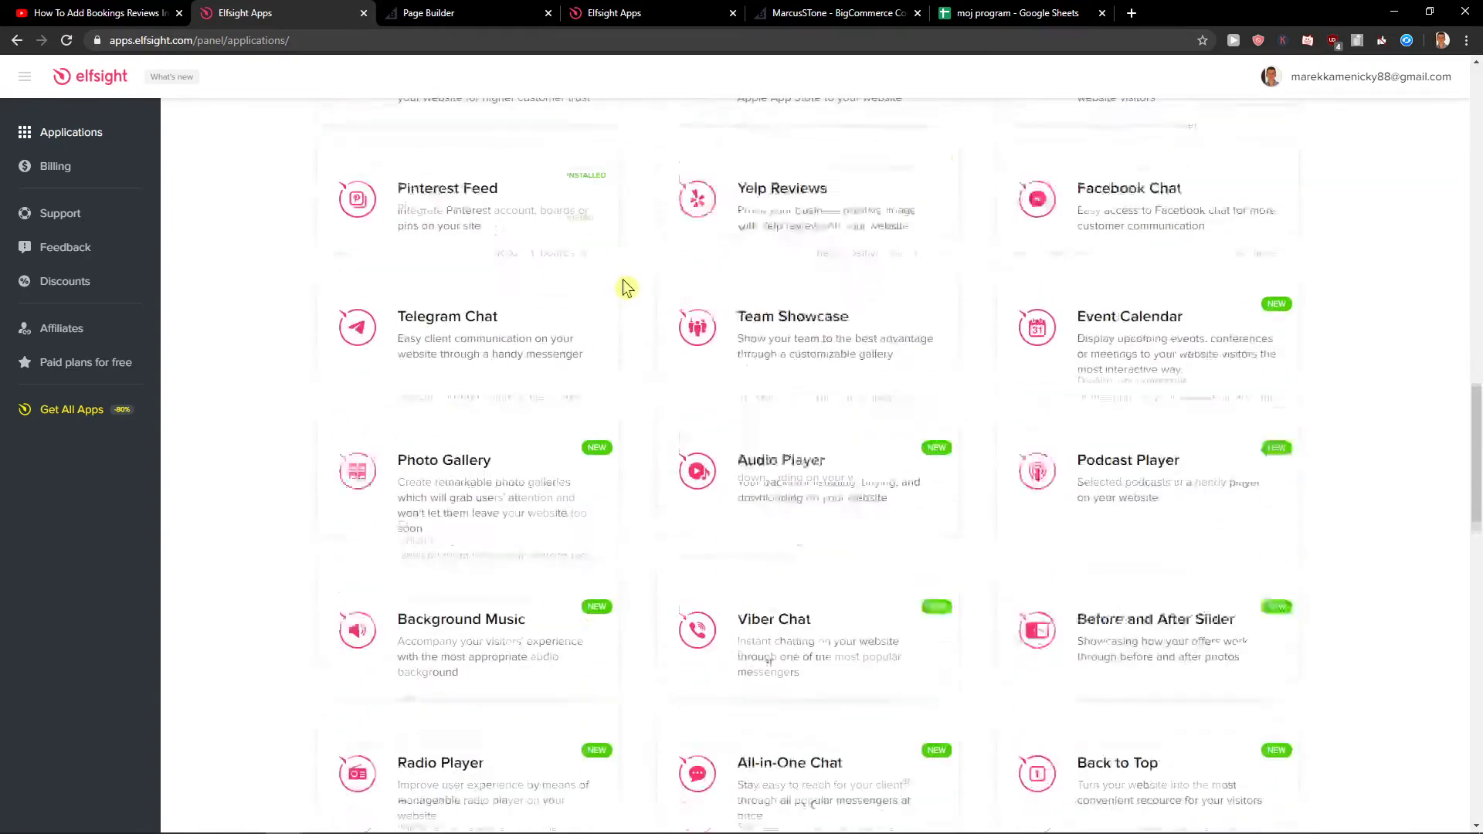
scroll(622, 292, "down", 15)
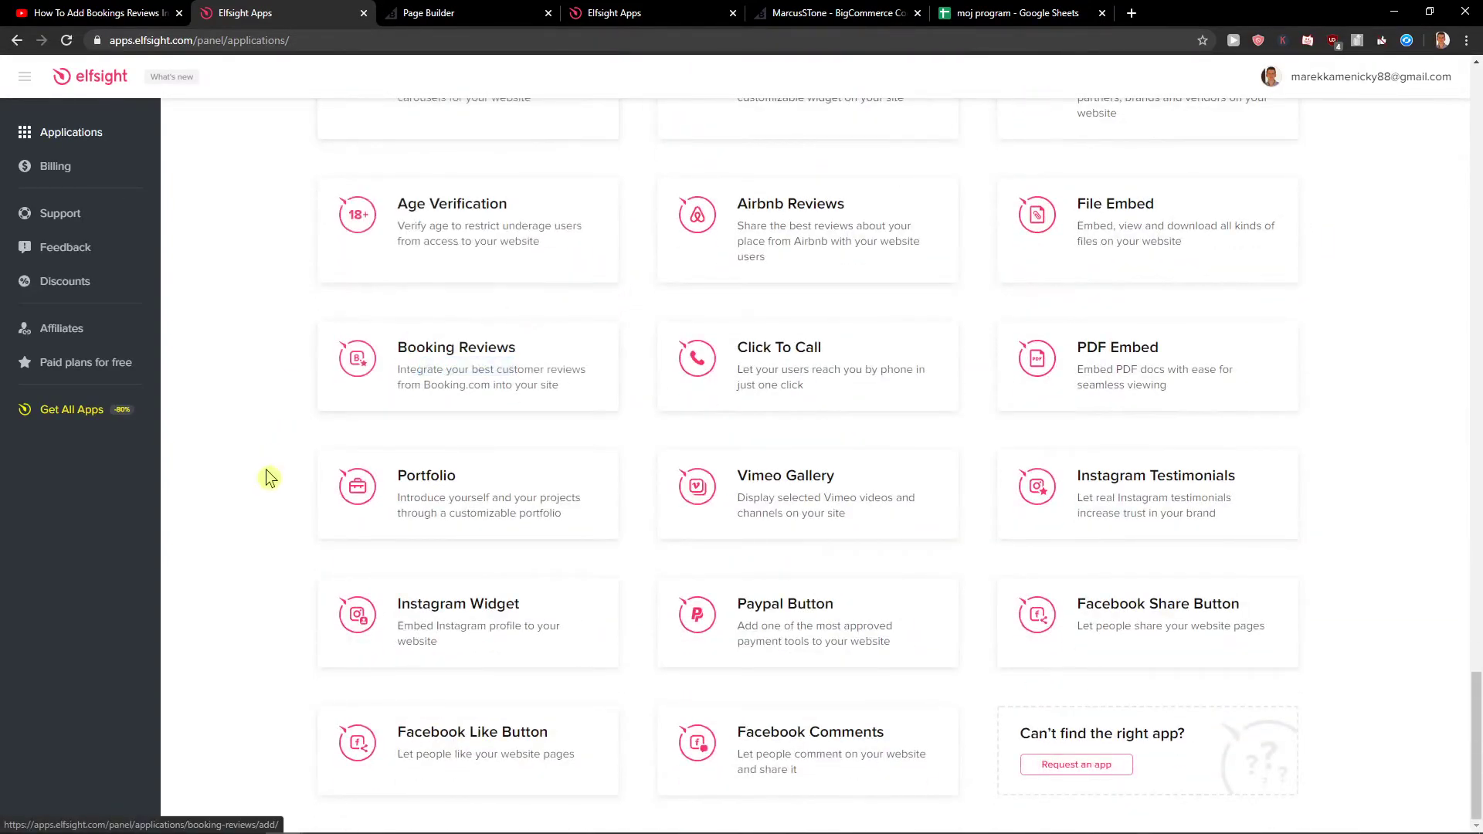
scroll(265, 470, "up", 20)
scroll(250, 271, "up", 10)
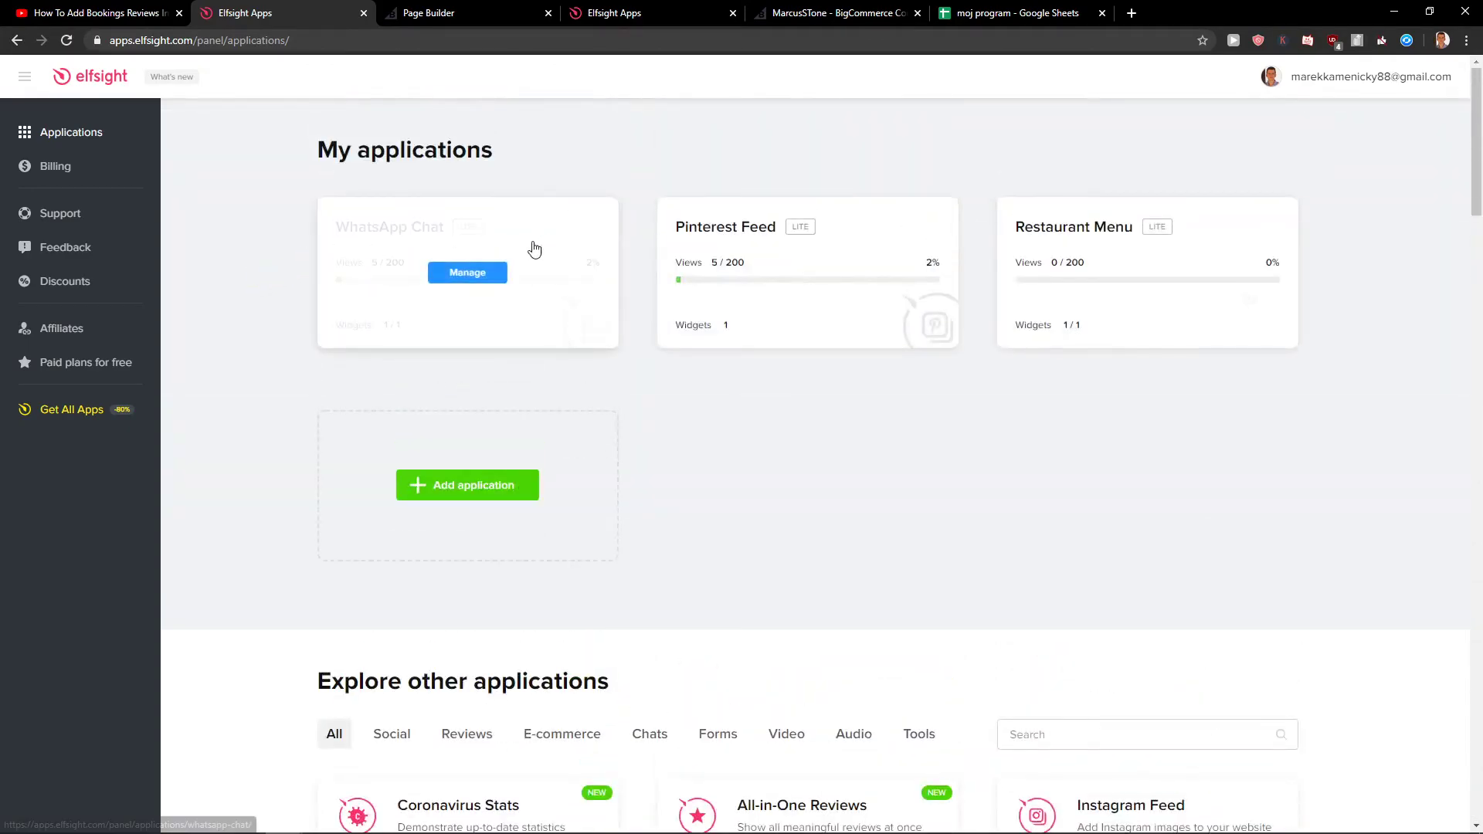
middle_click(803, 282)
middle_click(467, 272)
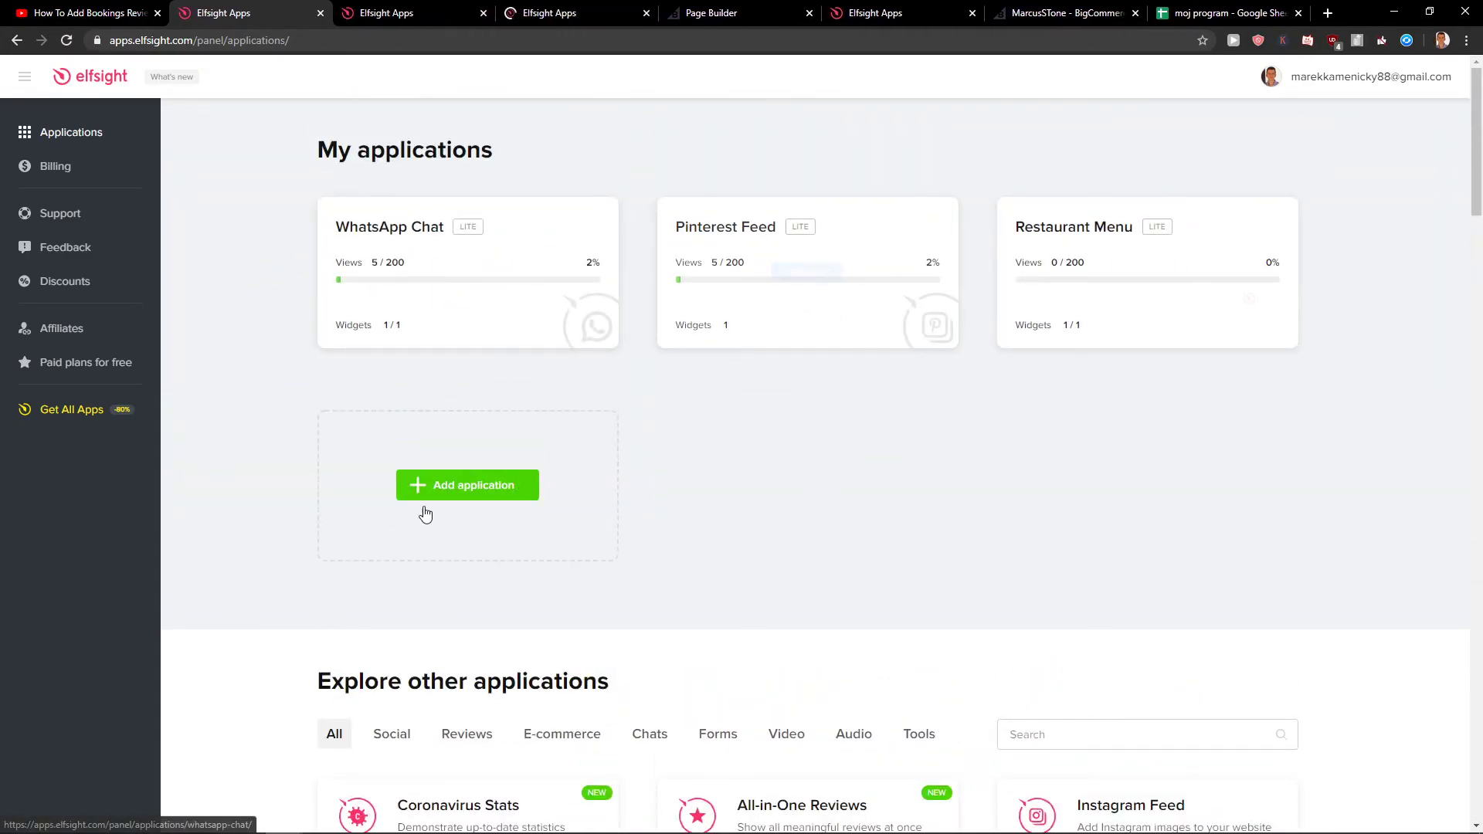